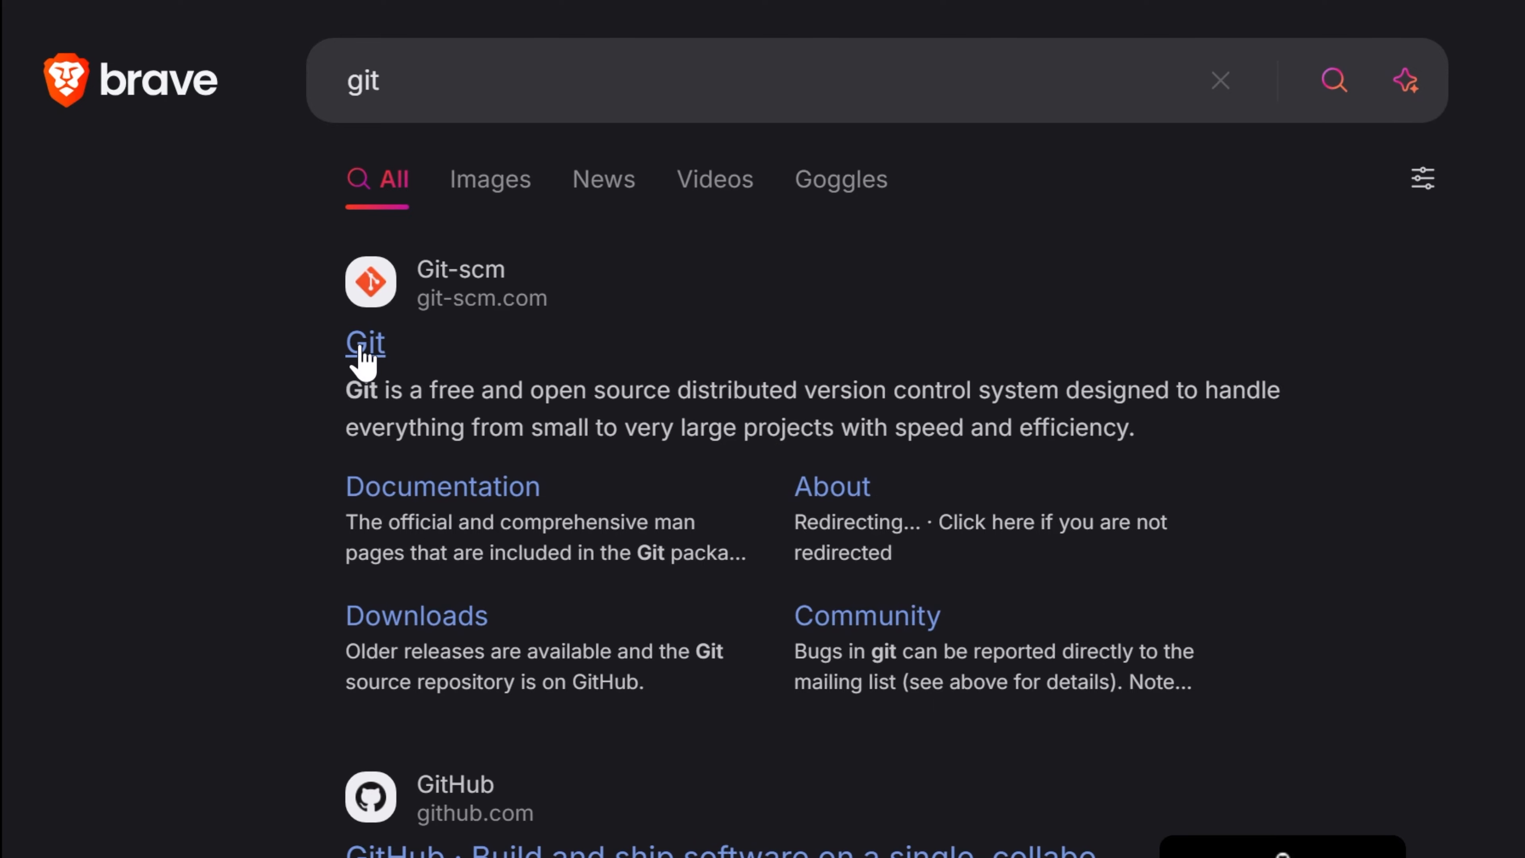
Download the 64-bit Git for Windows 2.48.1 standalone installer from git-scm.com into Downloads and run it.
click(361, 344)
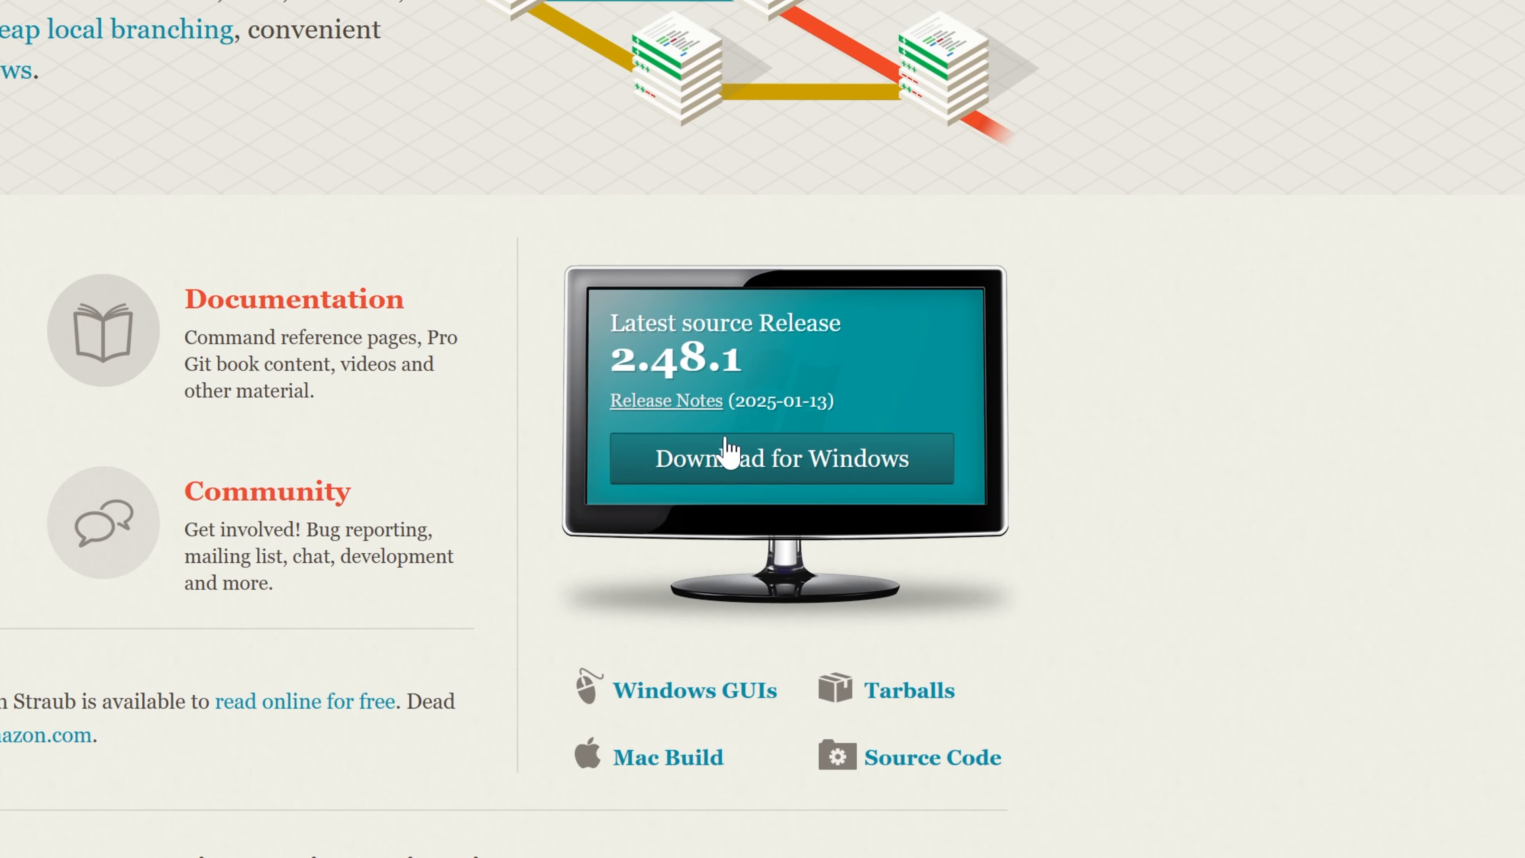
click(735, 459)
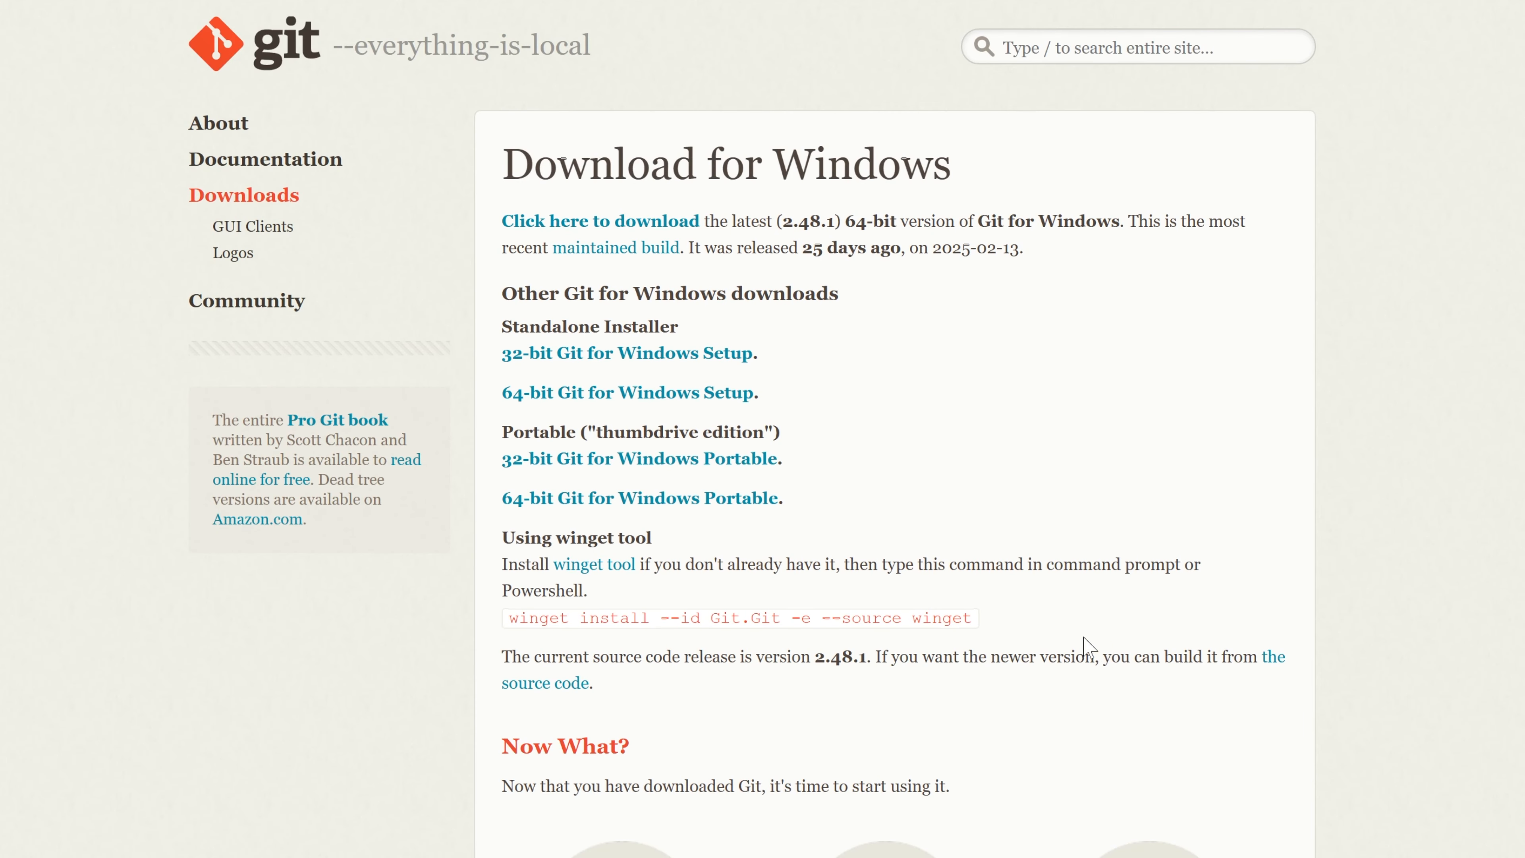
click(690, 394)
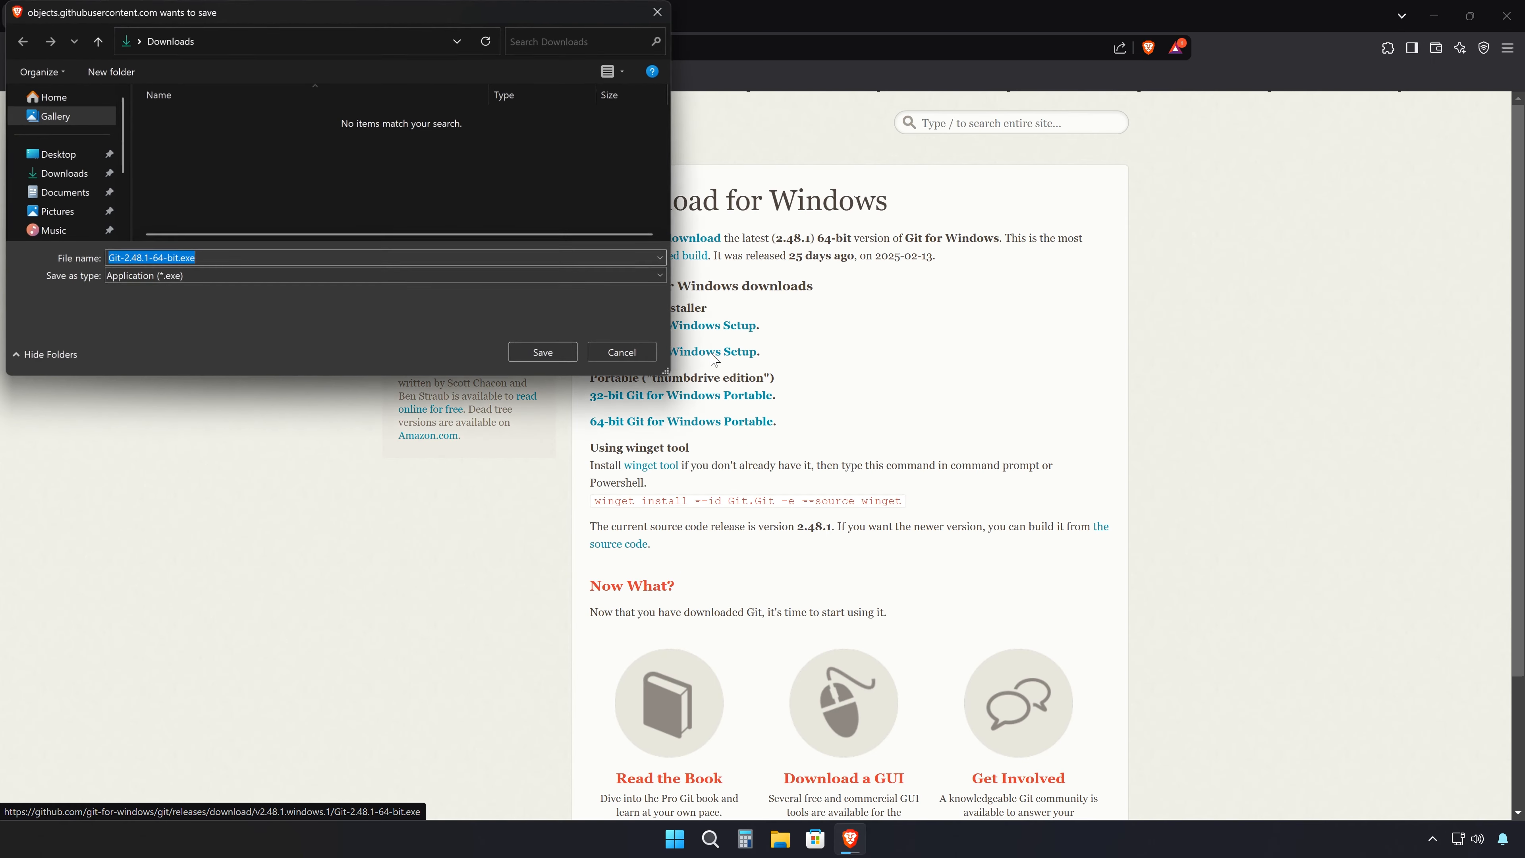
click(550, 352)
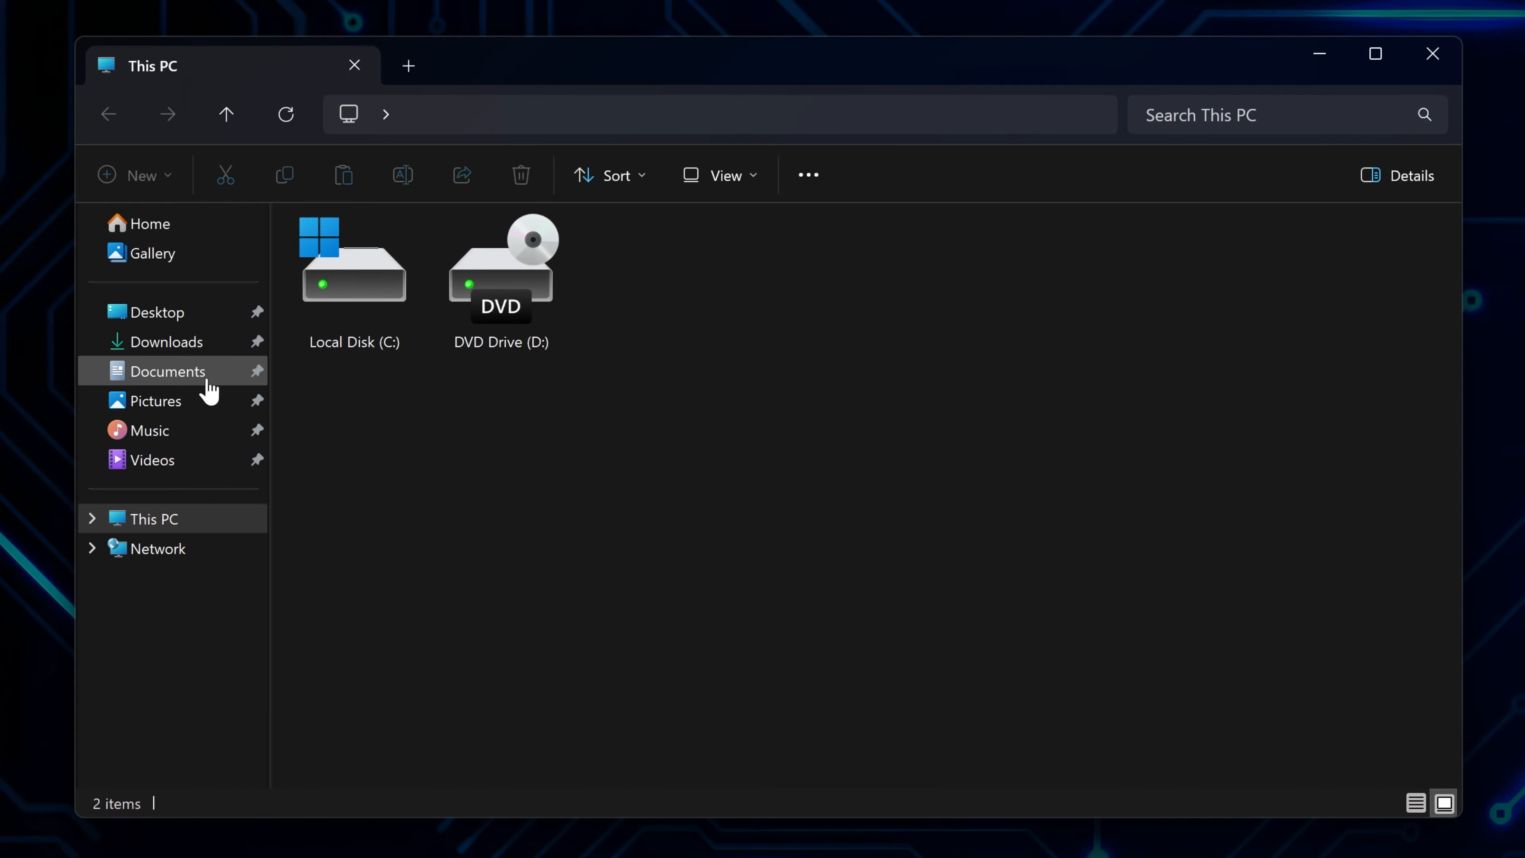
click(420, 359)
double_click(386, 257)
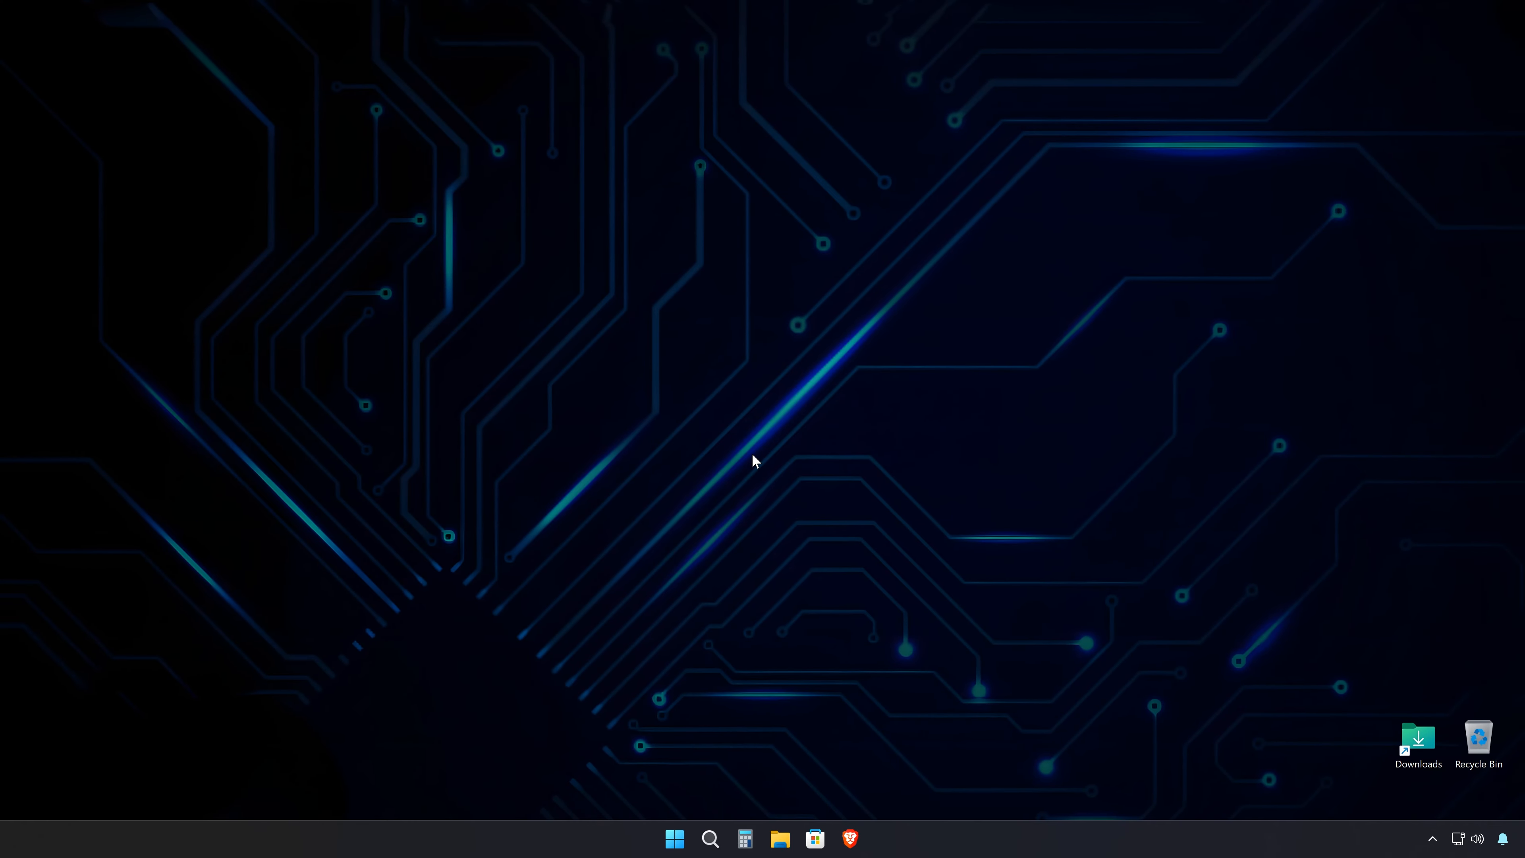
Open Git Bash in the Desktop folder and move its window aside.
right_click(752, 456)
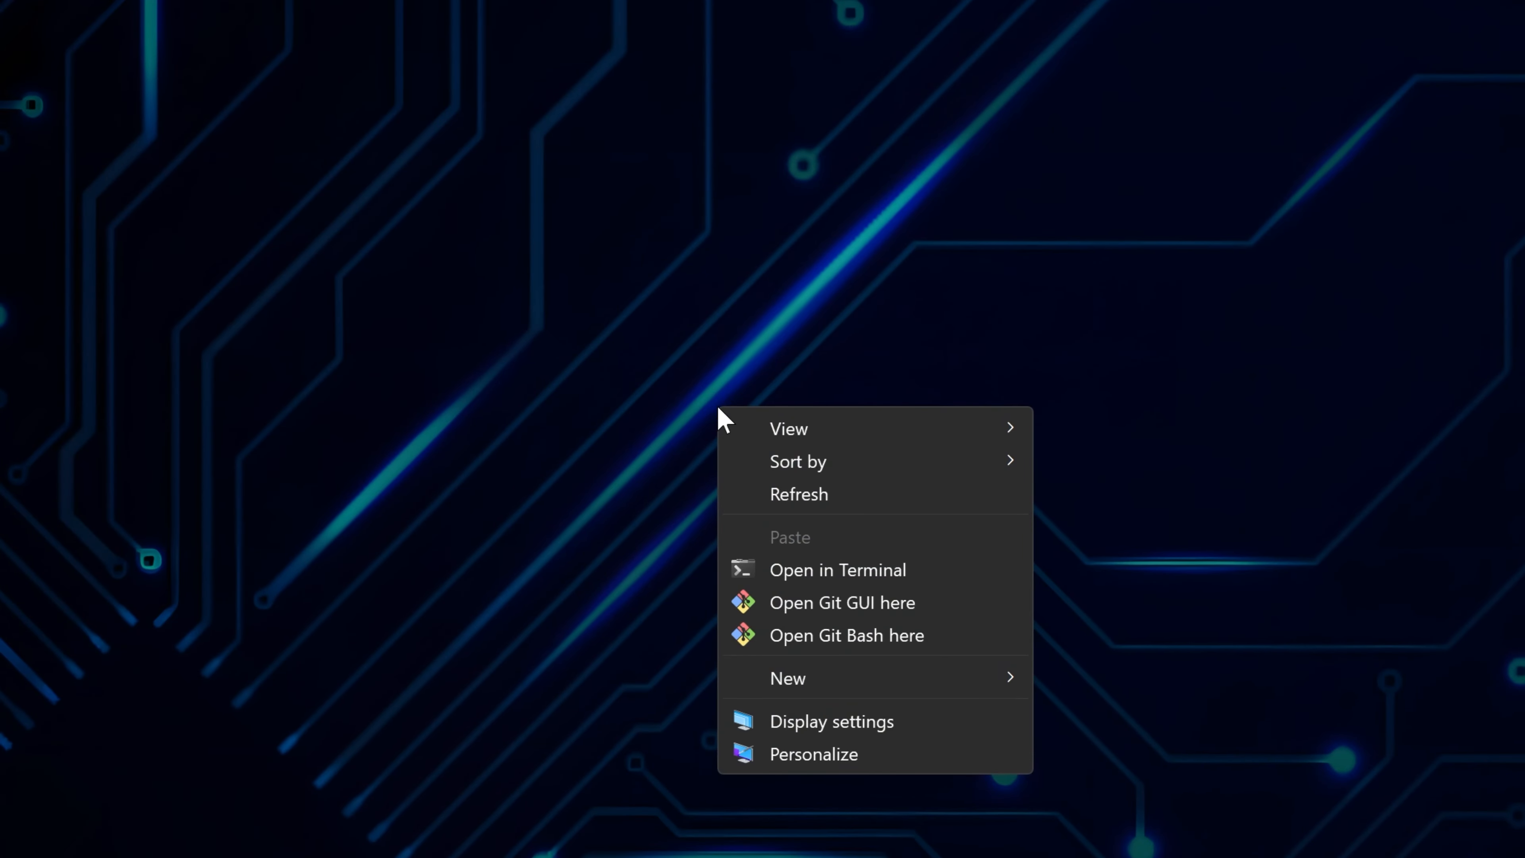
click(858, 637)
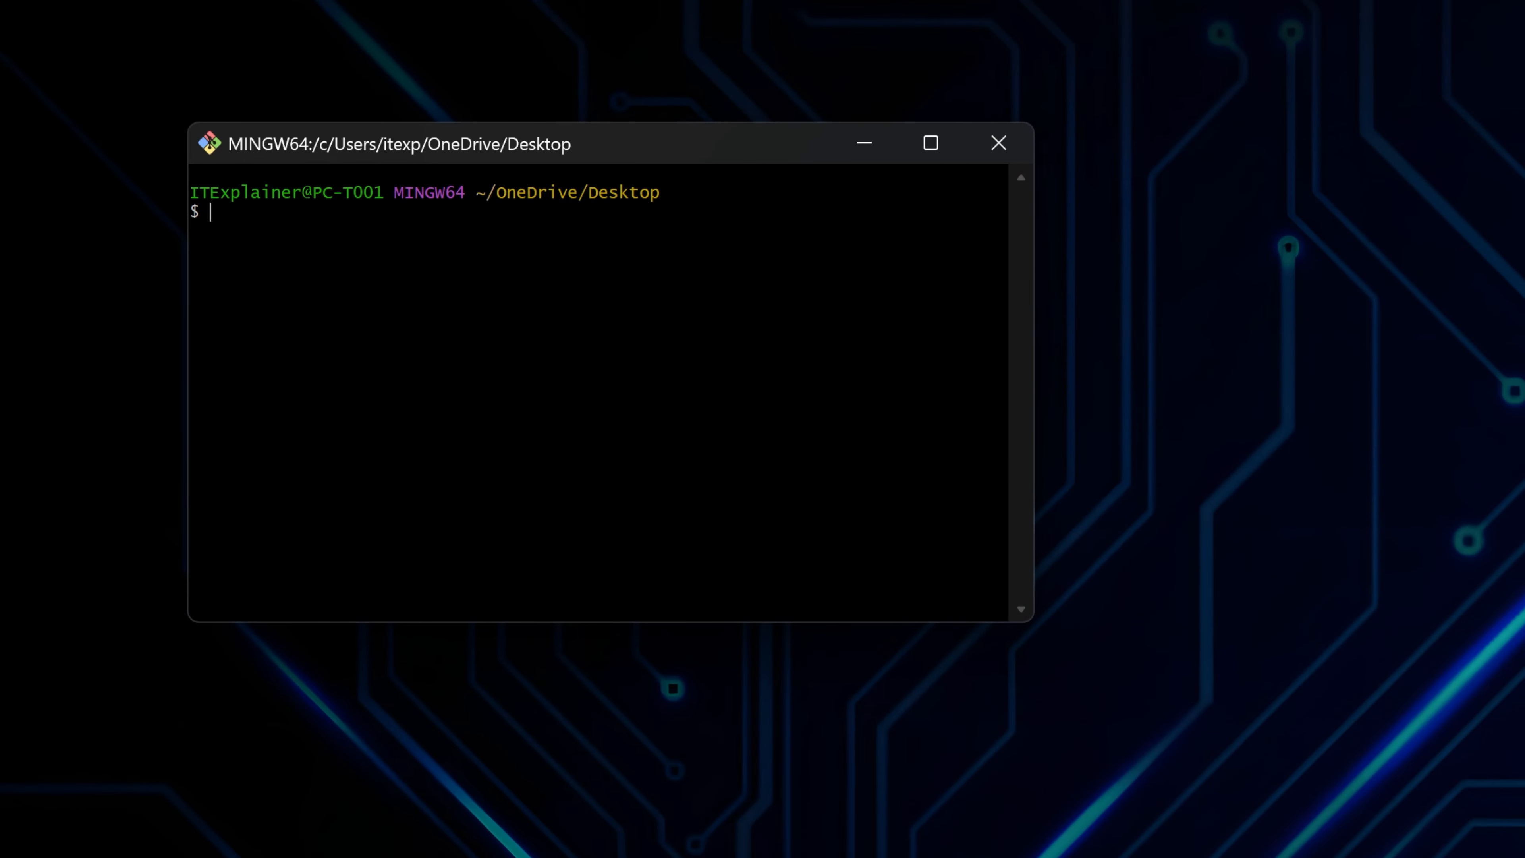
drag(692, 145, 1125, 438)
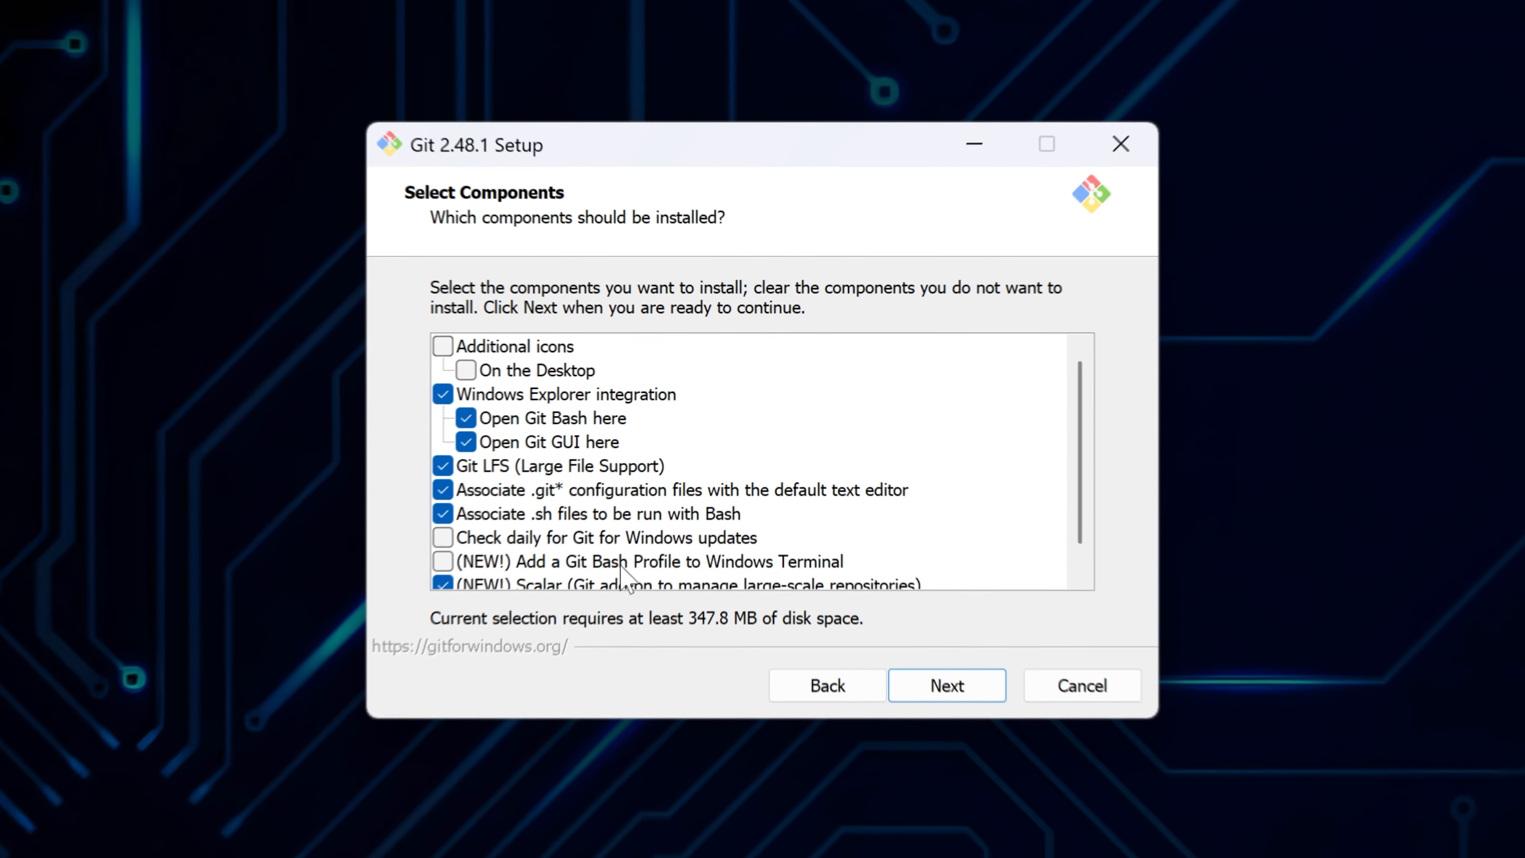
Include the Git Bash Profile for Windows Terminal component and accept Git as the Start Menu folder.
click(619, 565)
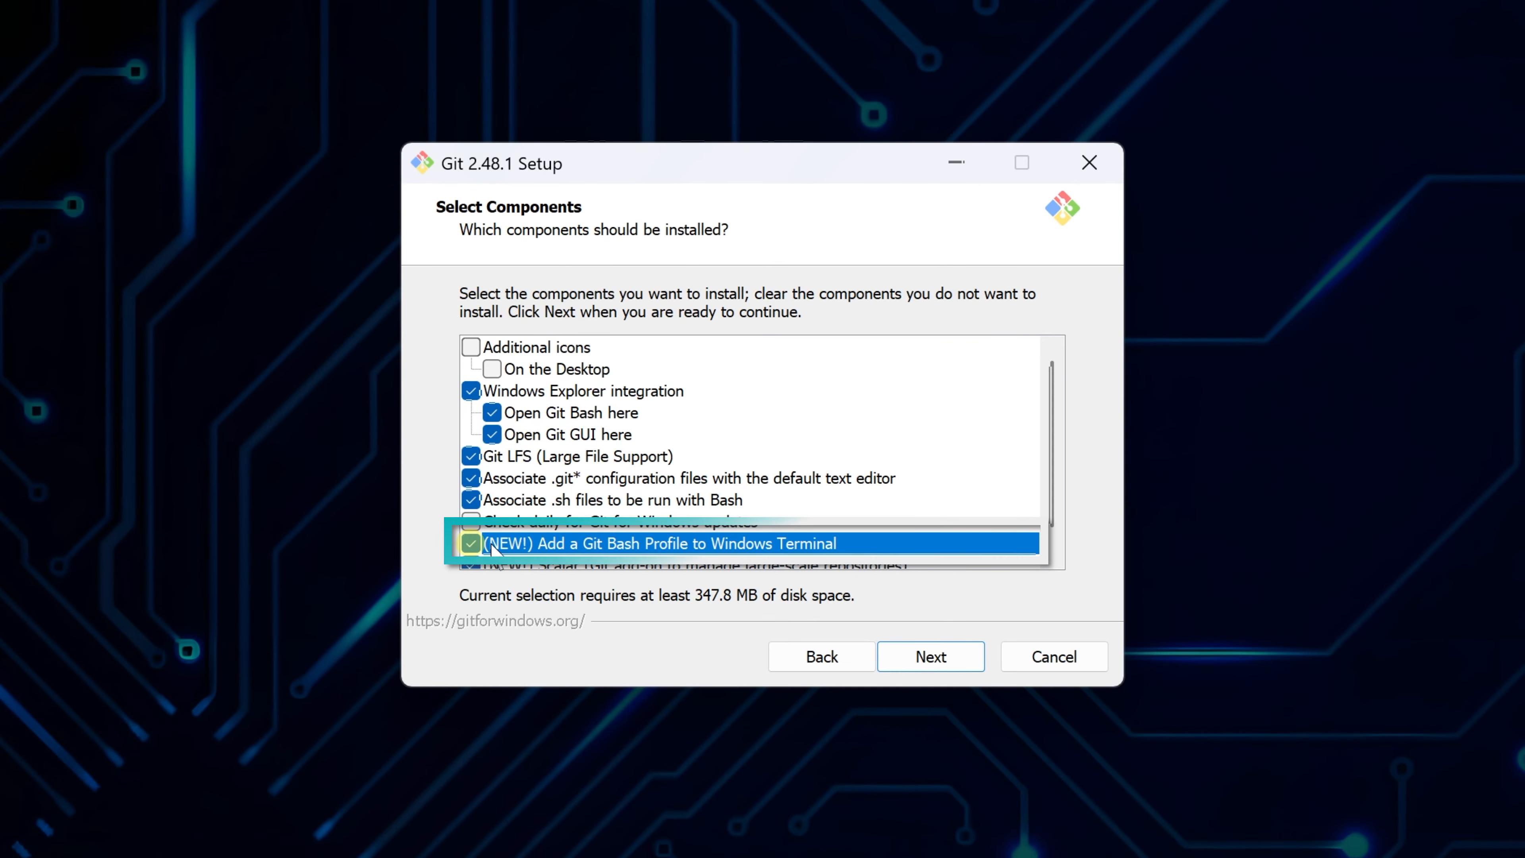
drag(1051, 506, 1030, 578)
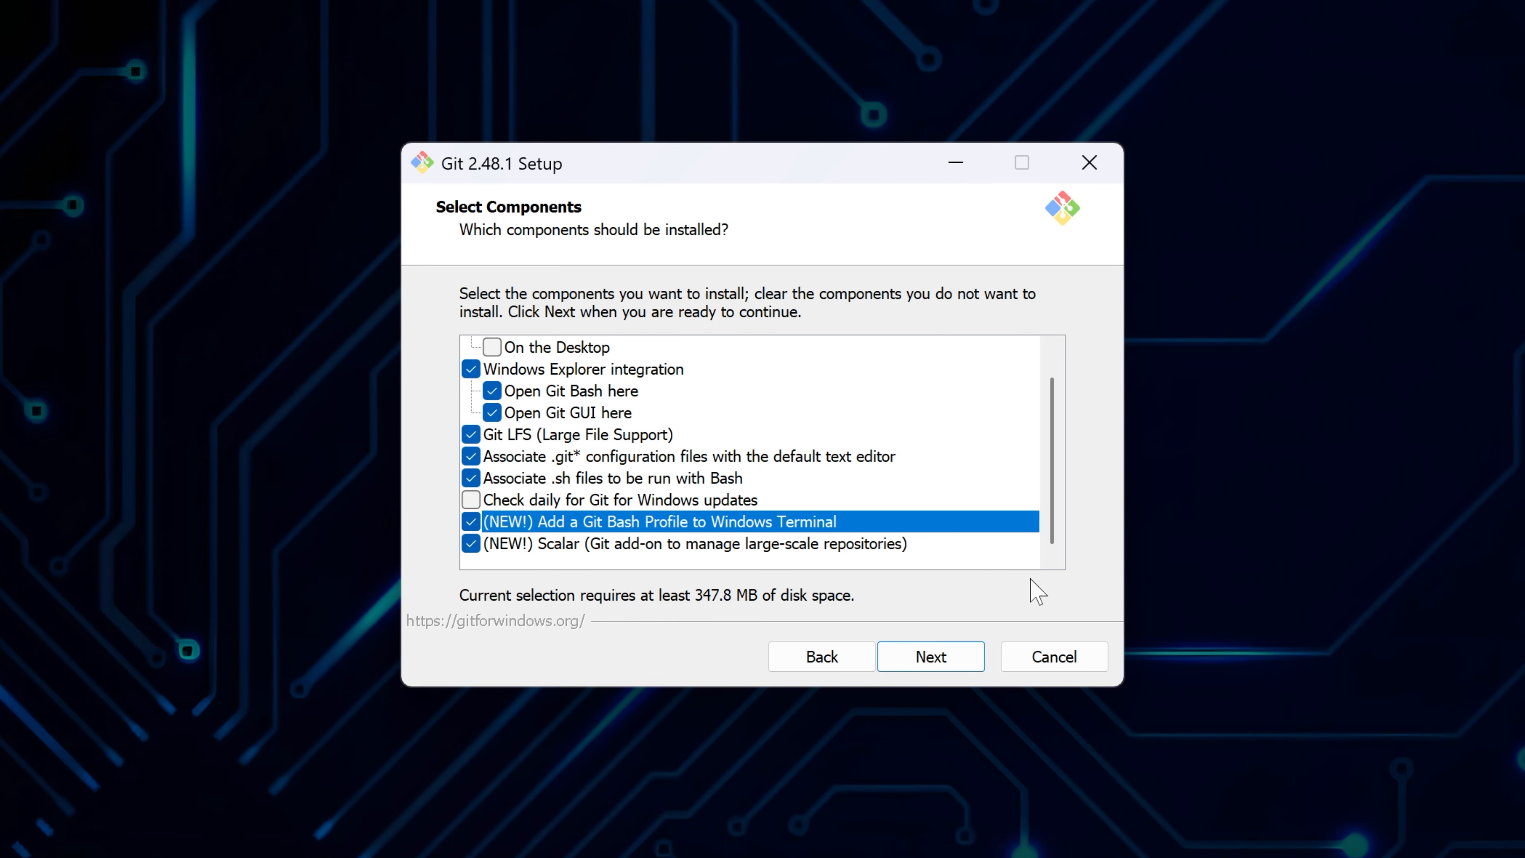
click(943, 658)
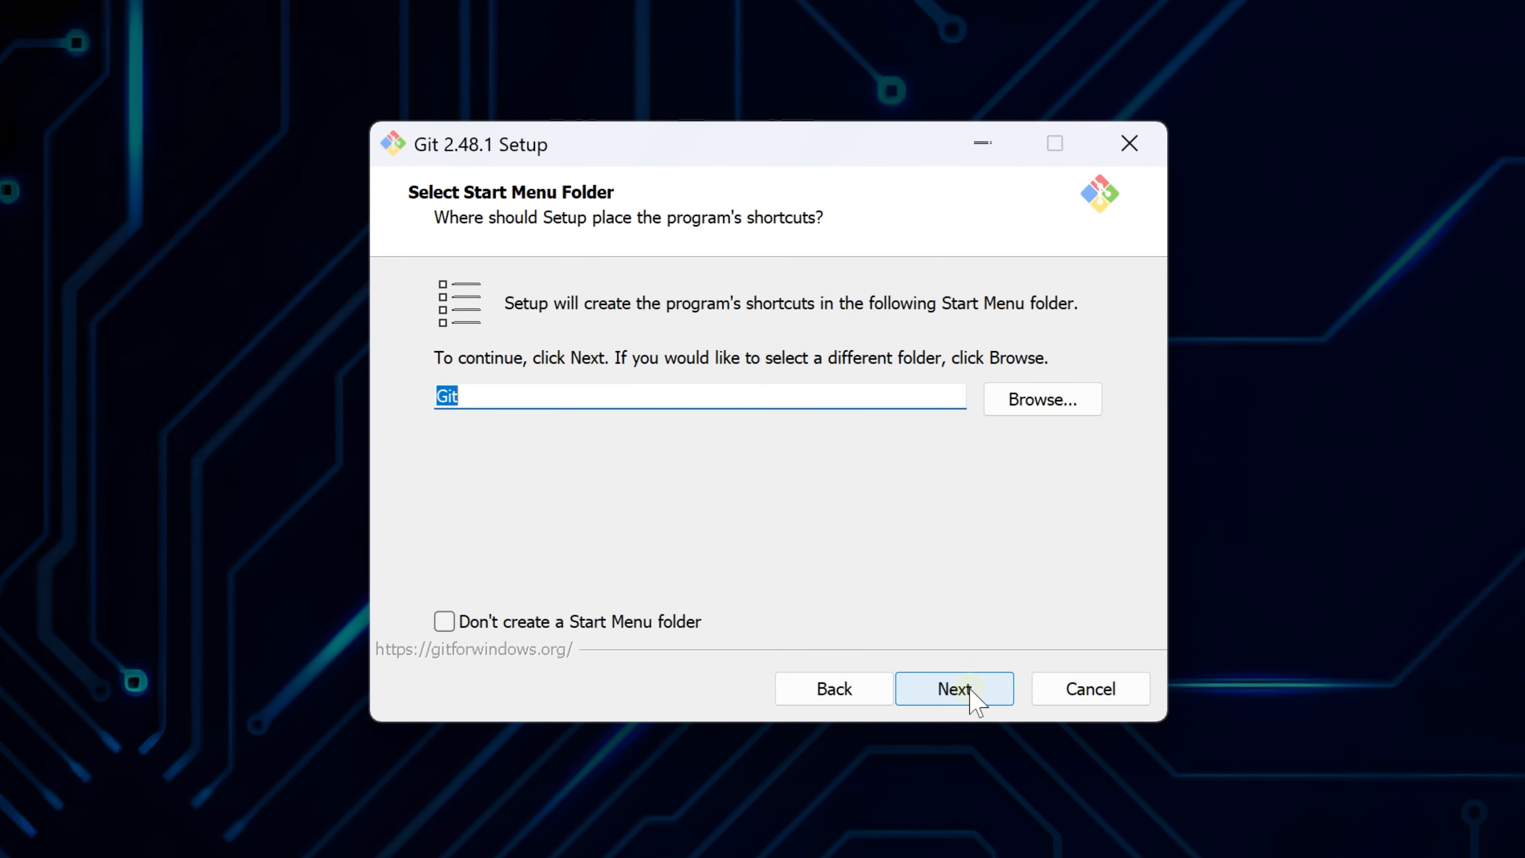
click(961, 690)
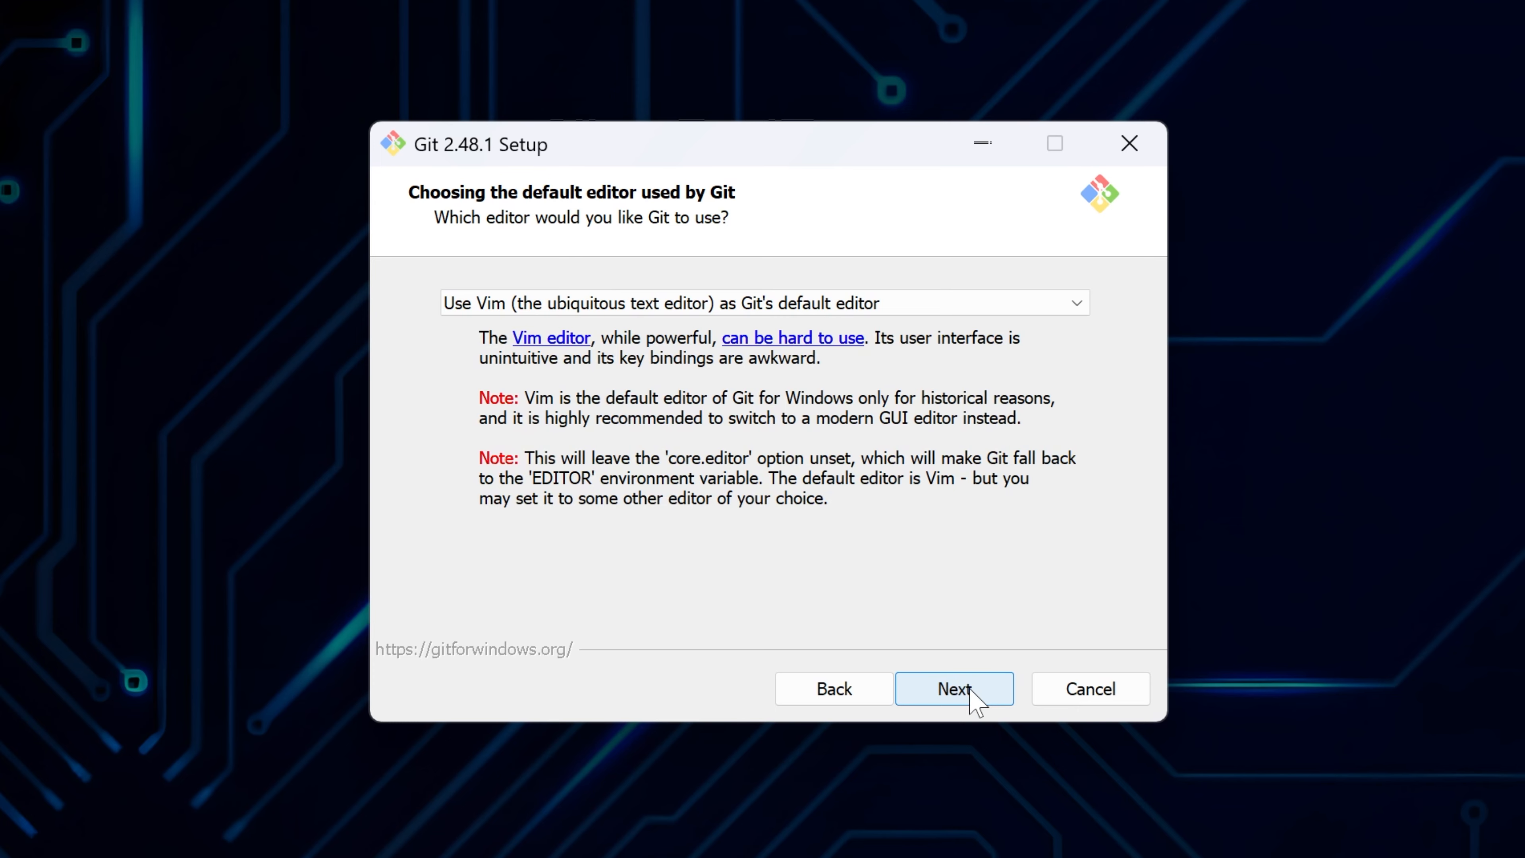
Choose Notepad++ as Git's default editor and continue the setup.
click(859, 302)
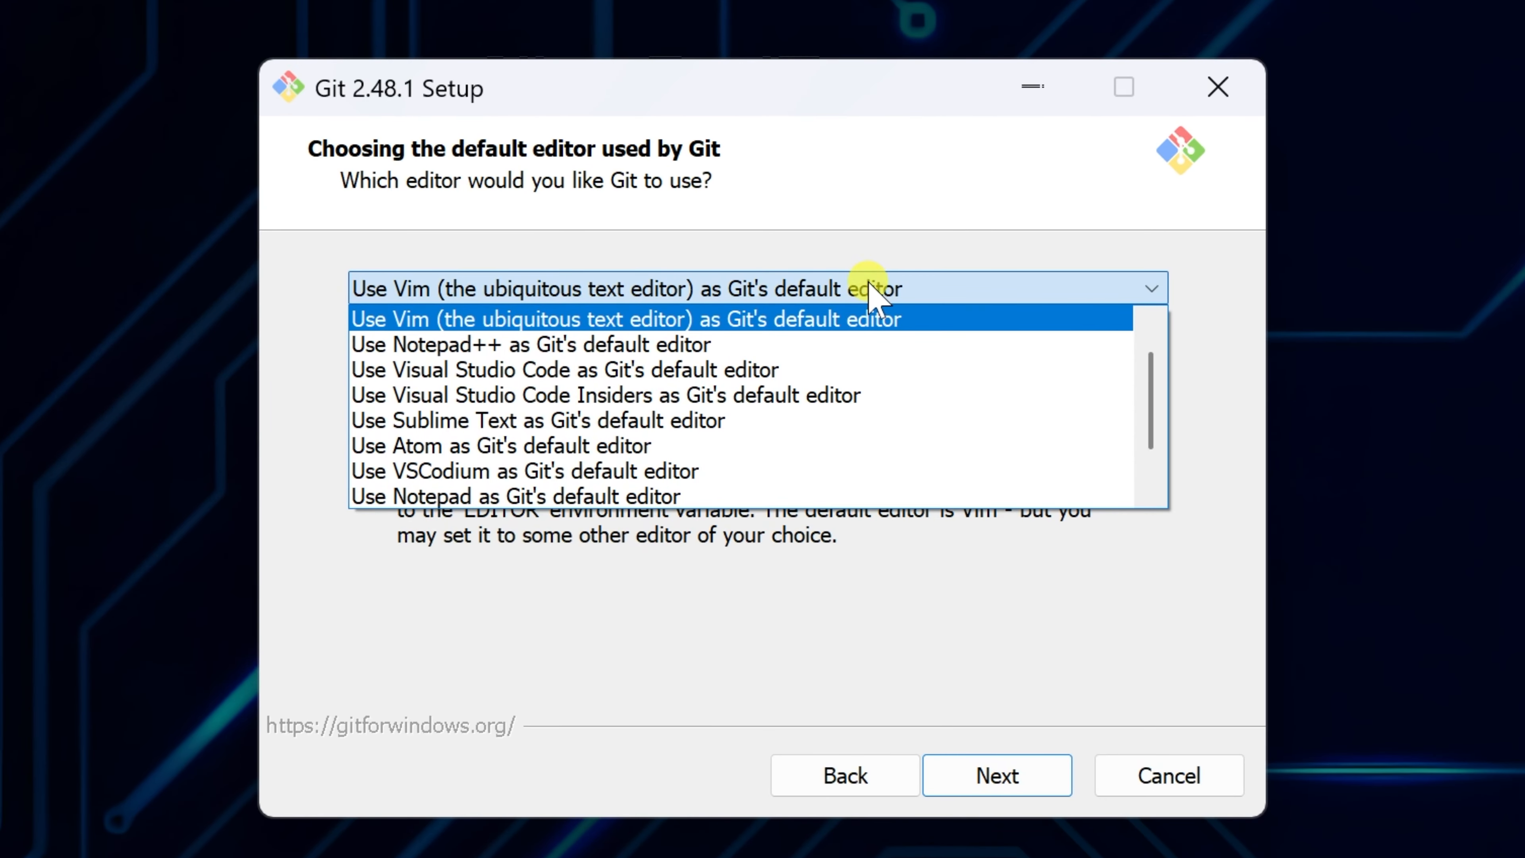
click(808, 343)
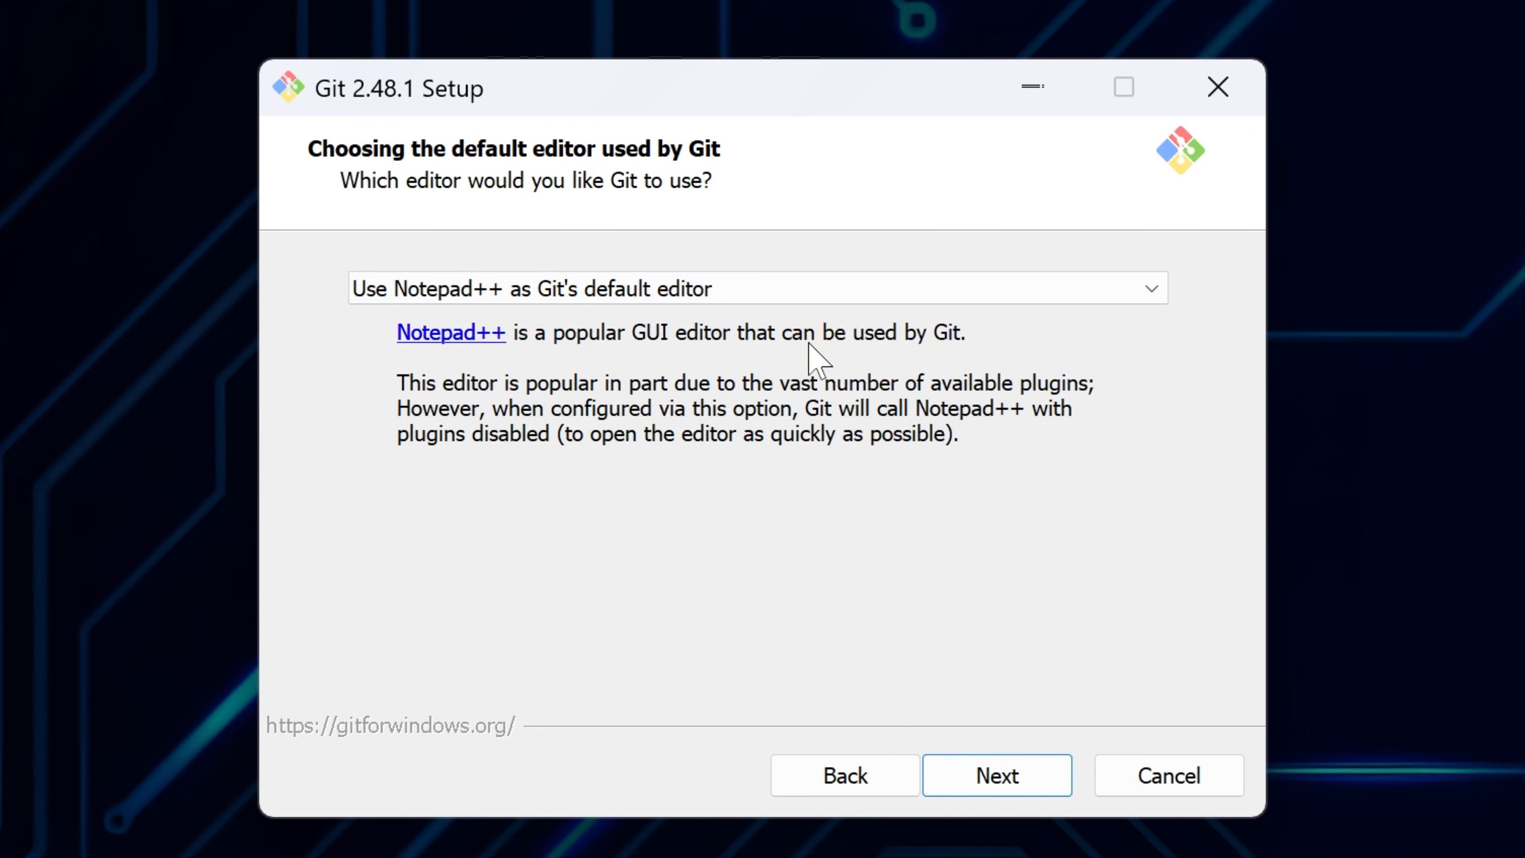
click(984, 776)
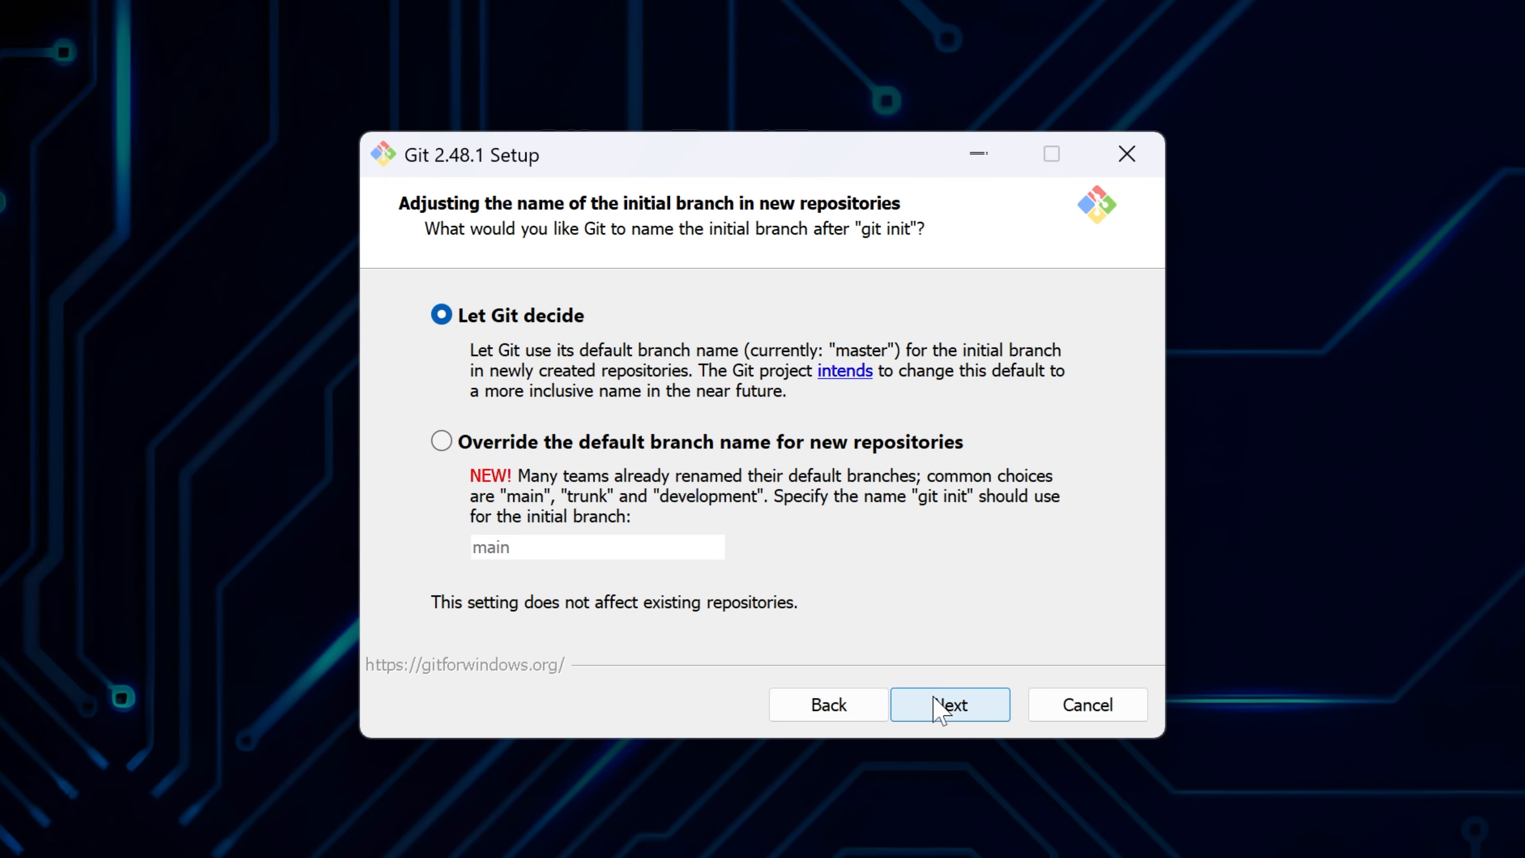
Accept Let Git decide for the initial branch, command-line and 3rd-party PATH access, bundled OpenSSH, and the native Windows Secure Channel library.
click(937, 705)
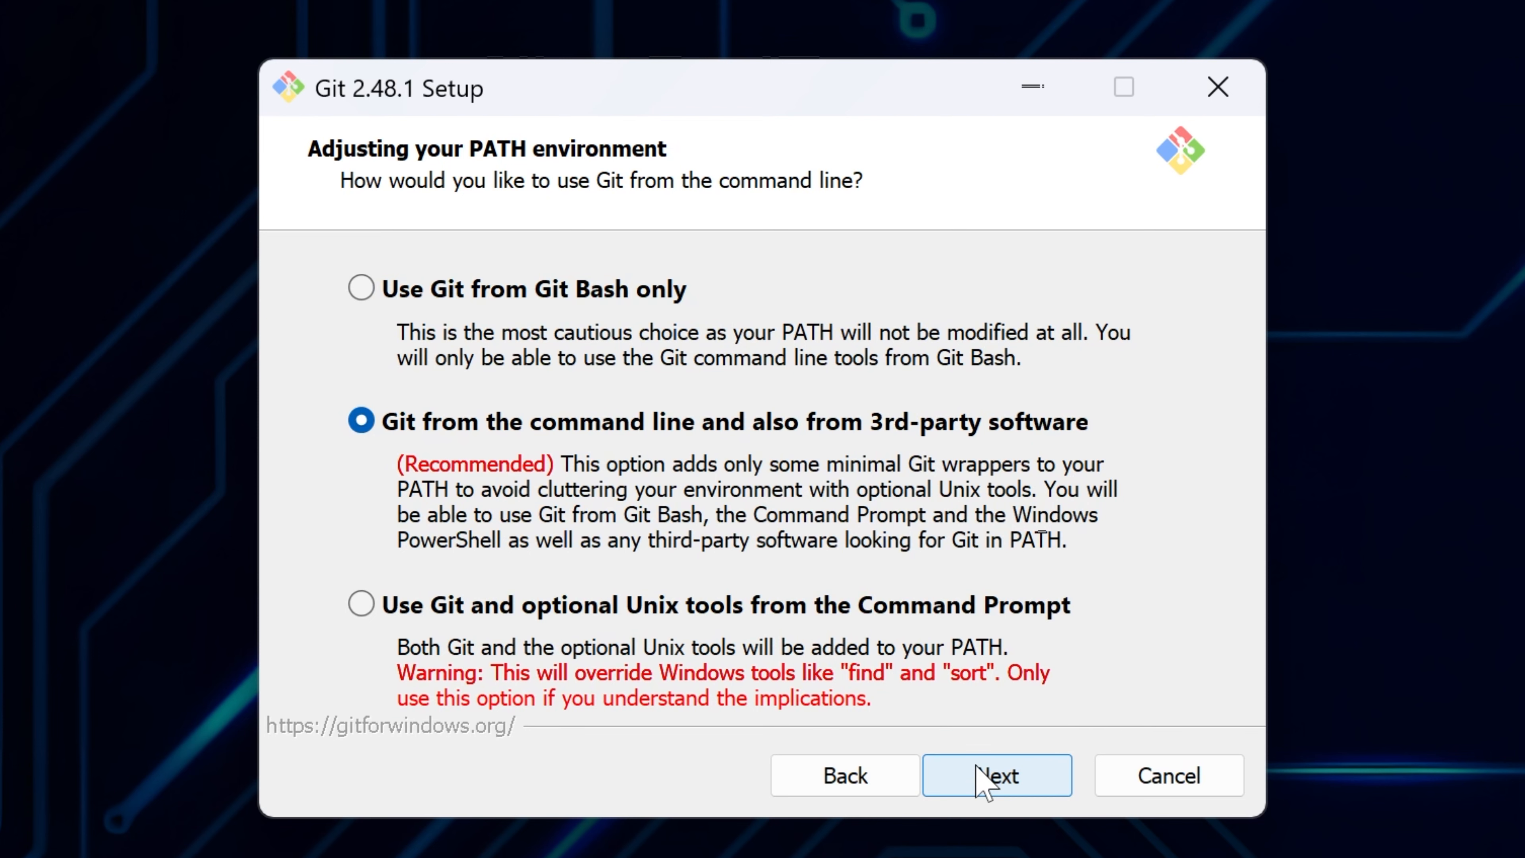
click(977, 772)
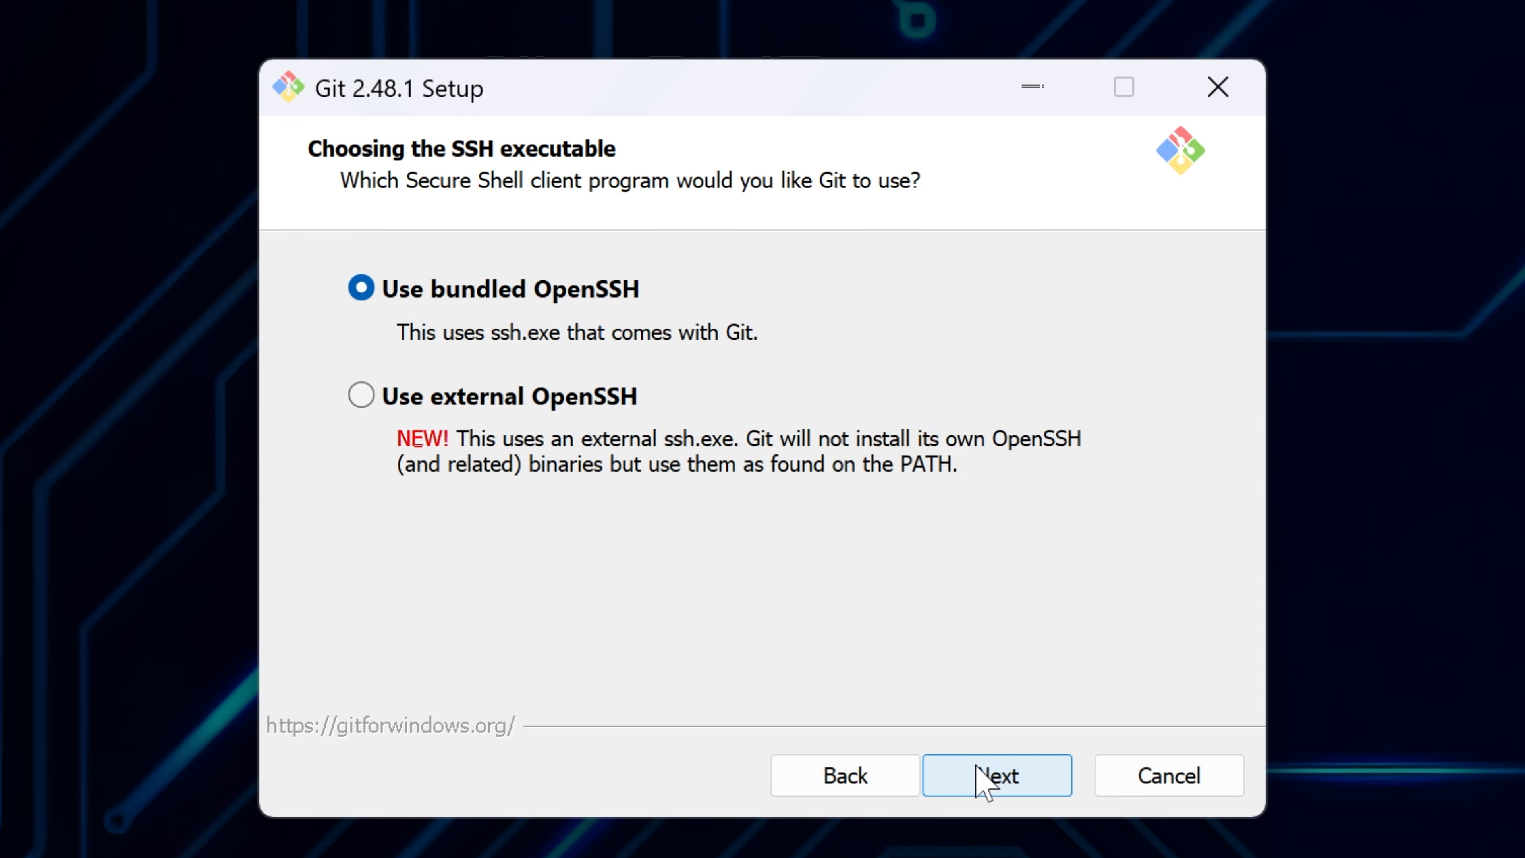
click(984, 781)
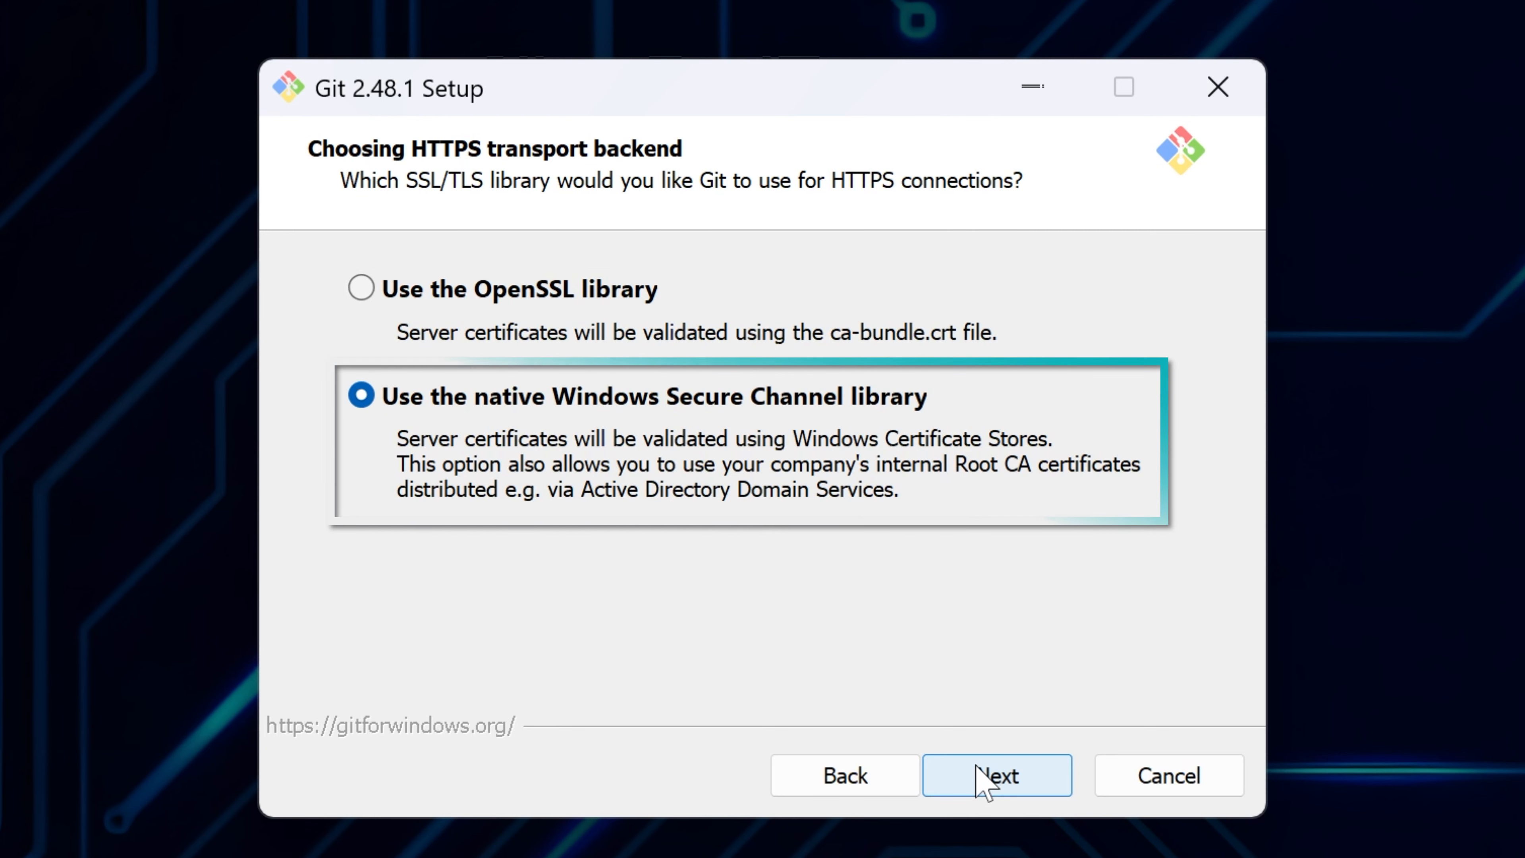
click(978, 773)
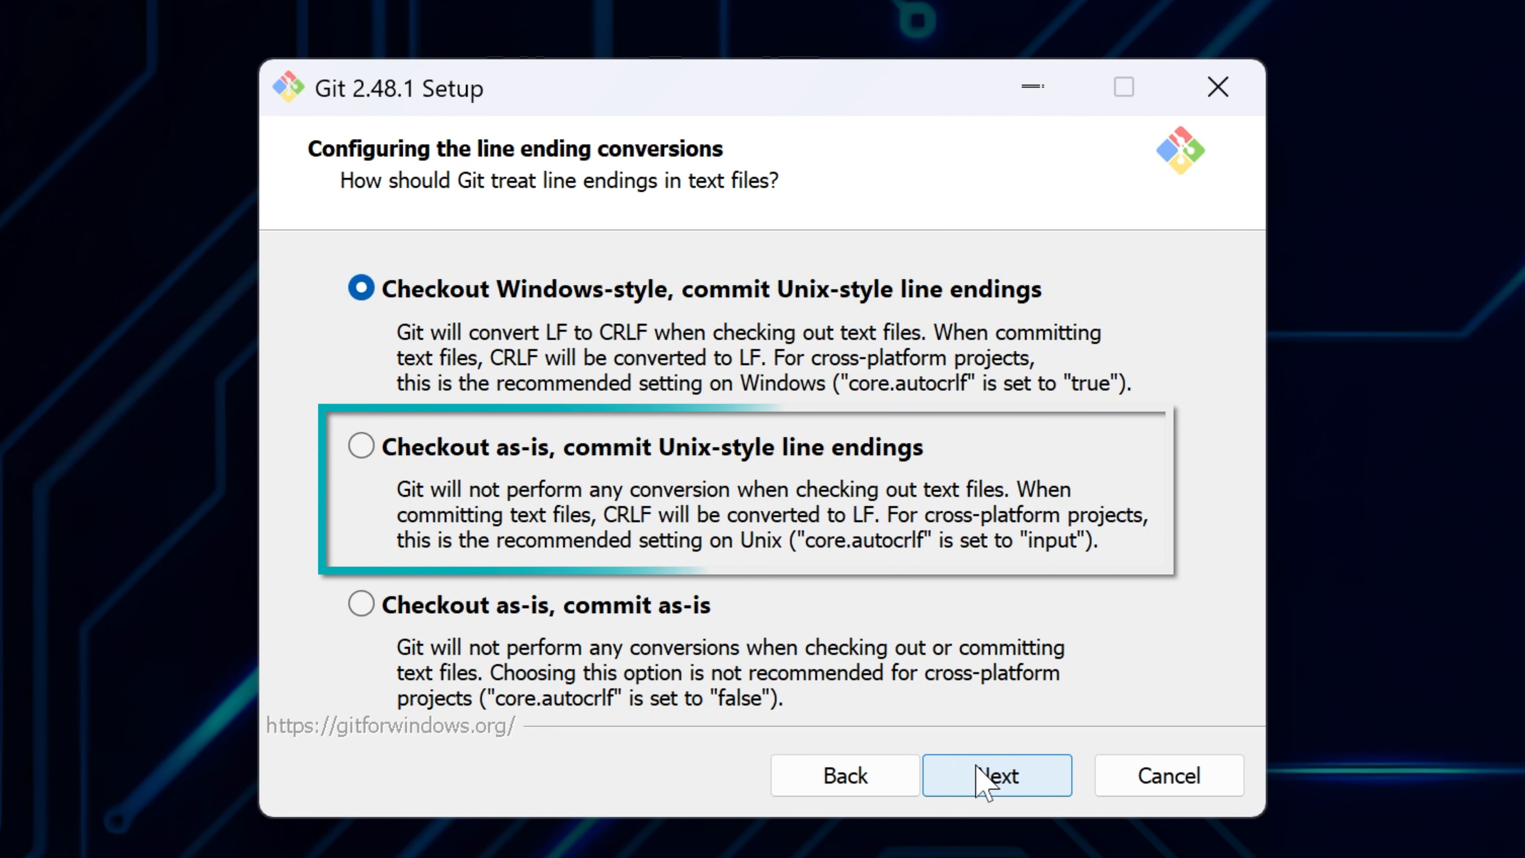
Accept Windows-style checkout with Unix-style commit line endings, the MinTTY terminal, Fast-forward or merge for git pull, and Git Credential Manager.
click(985, 776)
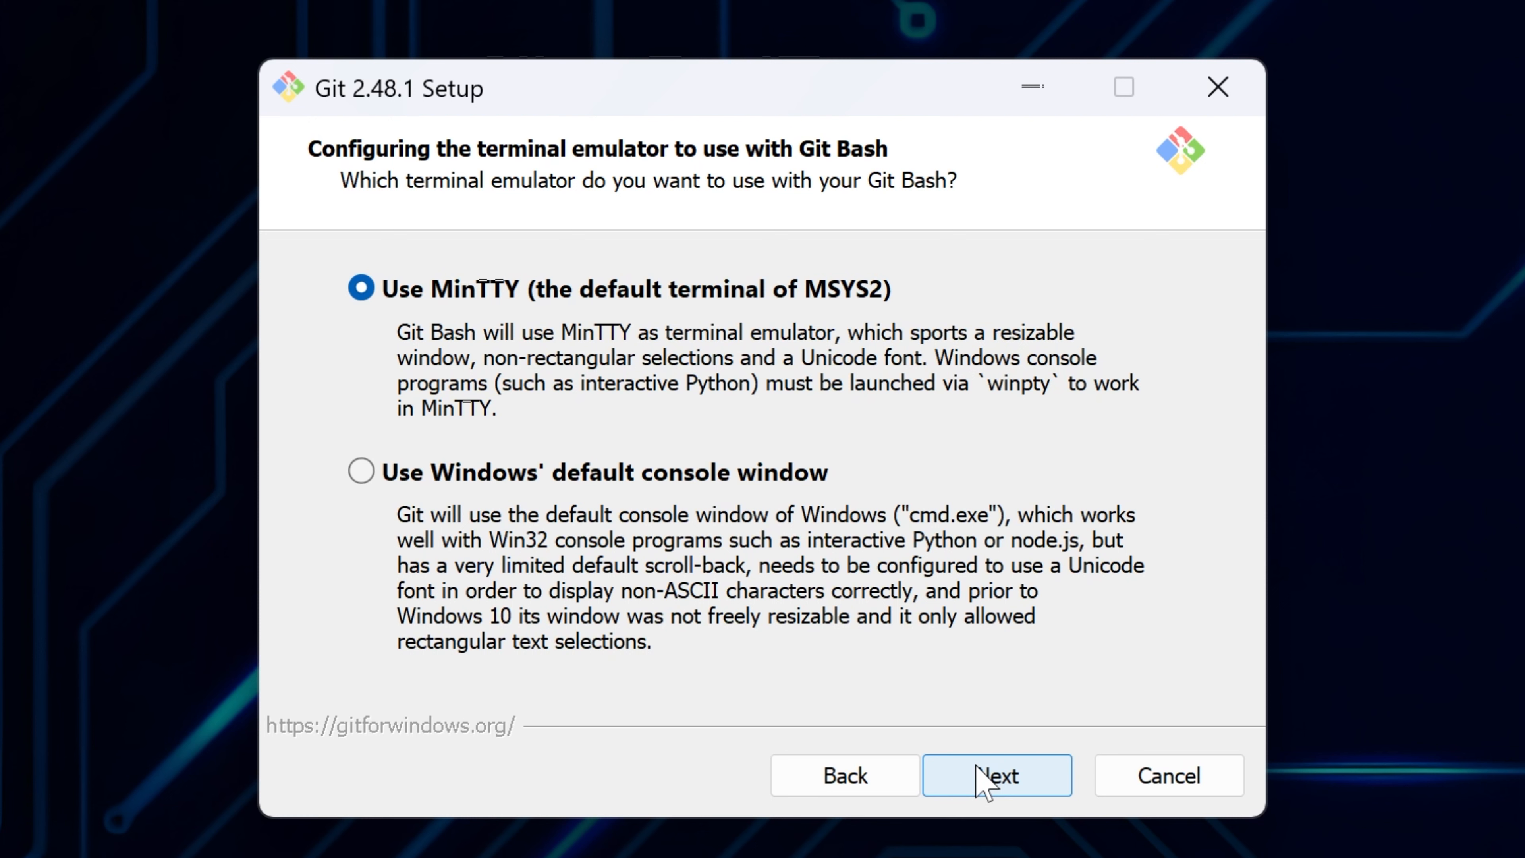
click(984, 781)
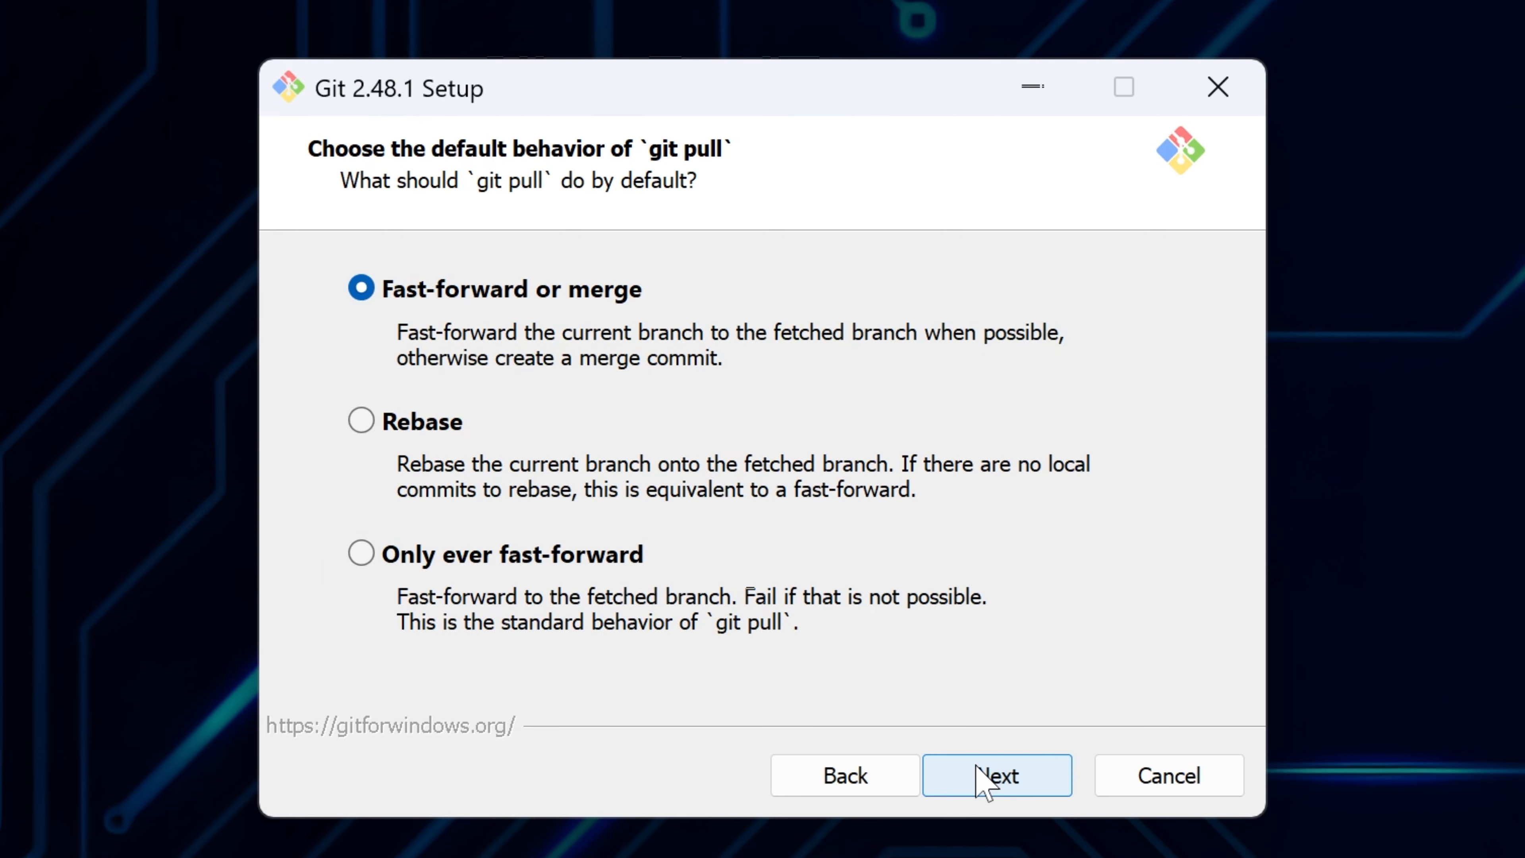
click(982, 774)
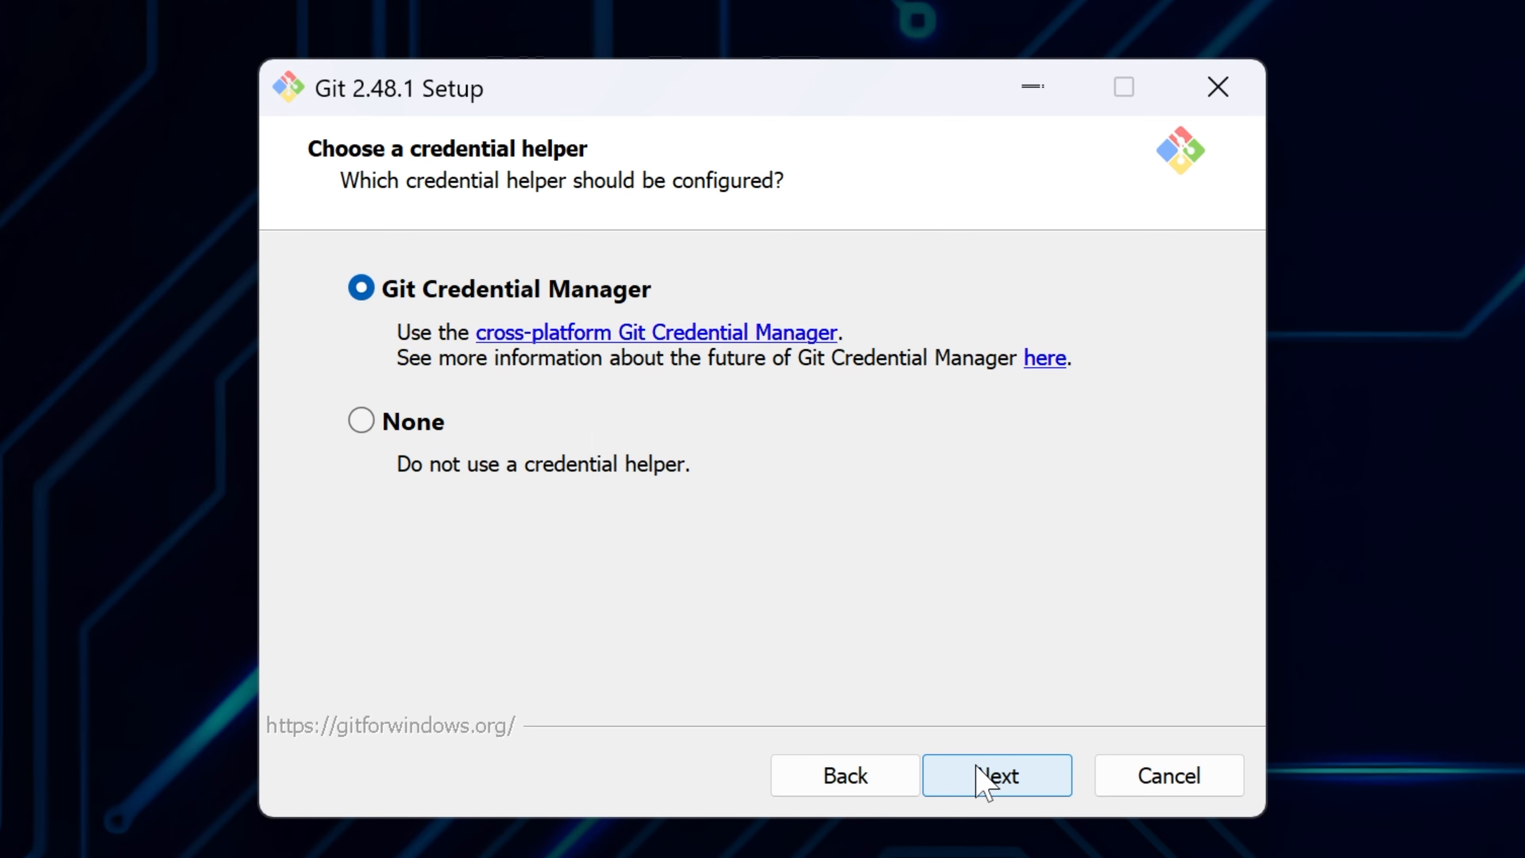
click(984, 780)
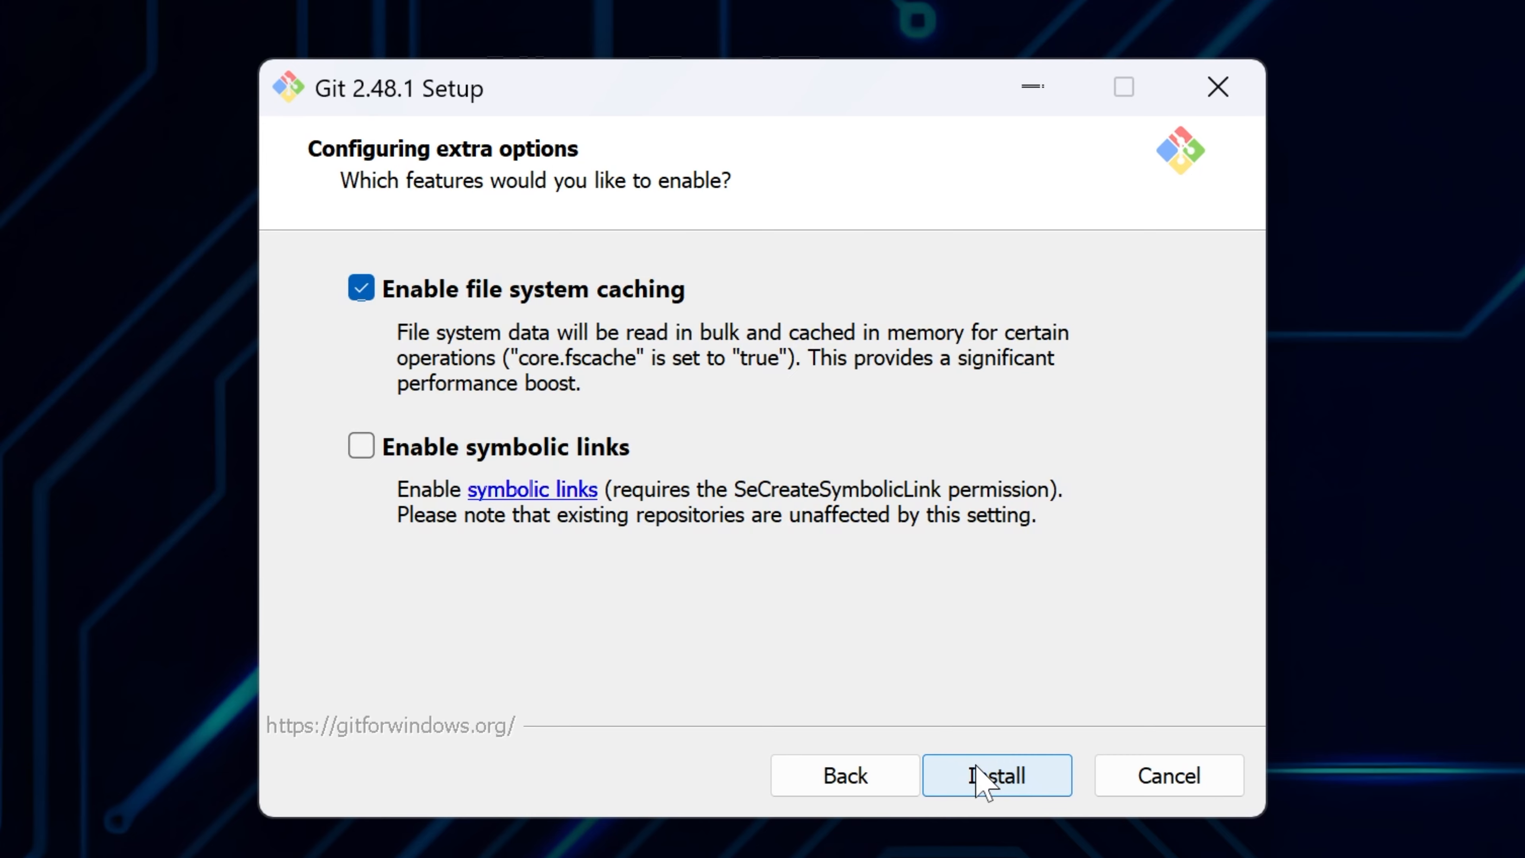
Install Git with file system caching enabled and symbolic links disabled, and finish setup without launching Git Bash or viewing the release notes.
click(976, 766)
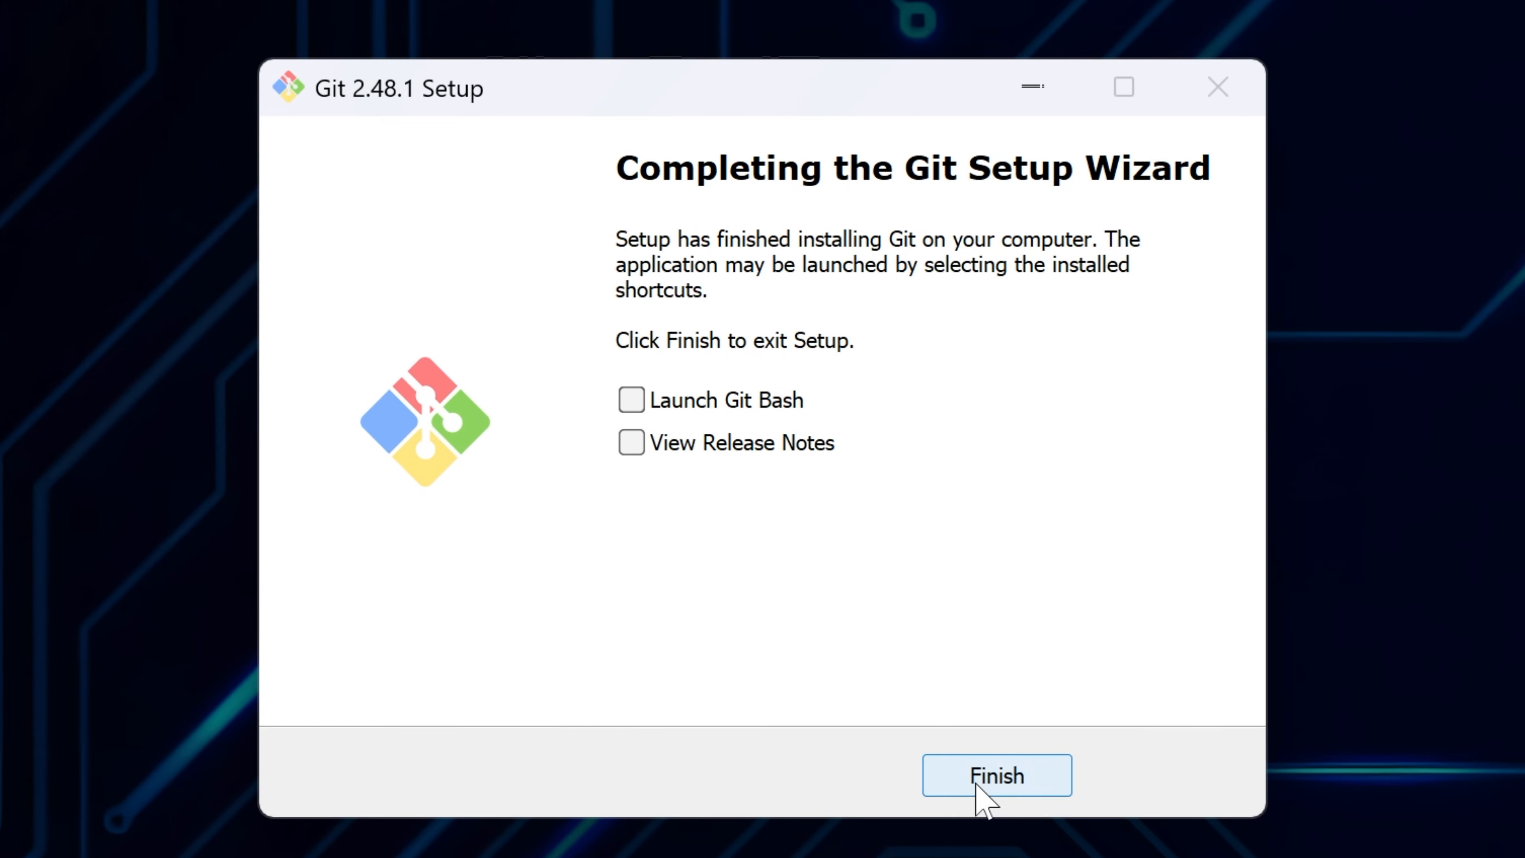
click(976, 781)
Open a terminal in the Desktop folder, run git, and look through its usage and command list to check the installation.
right_click(698, 273)
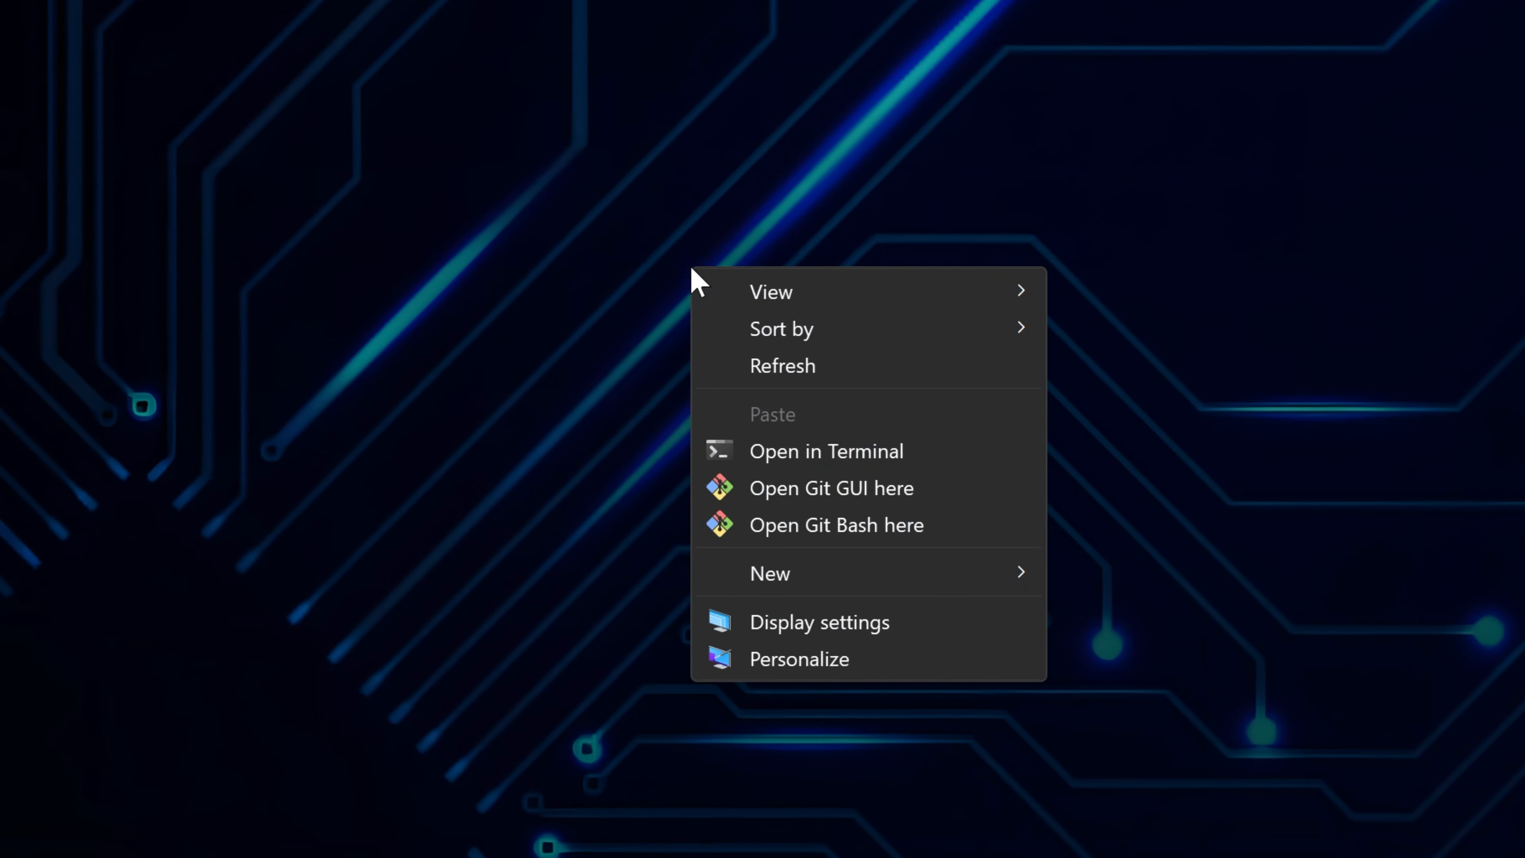
click(799, 450)
text(git)
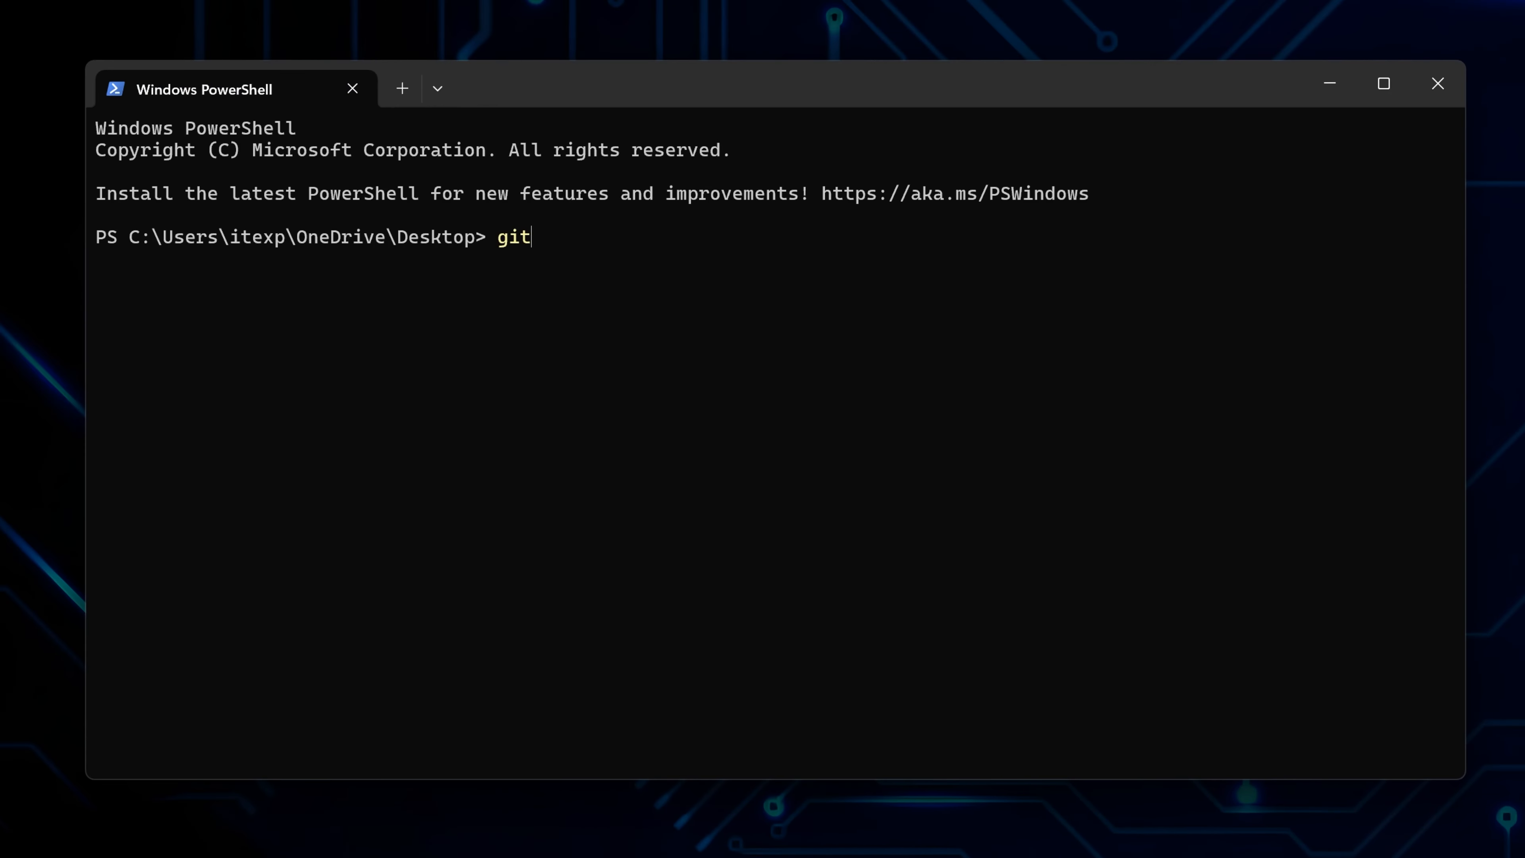
key(Return)
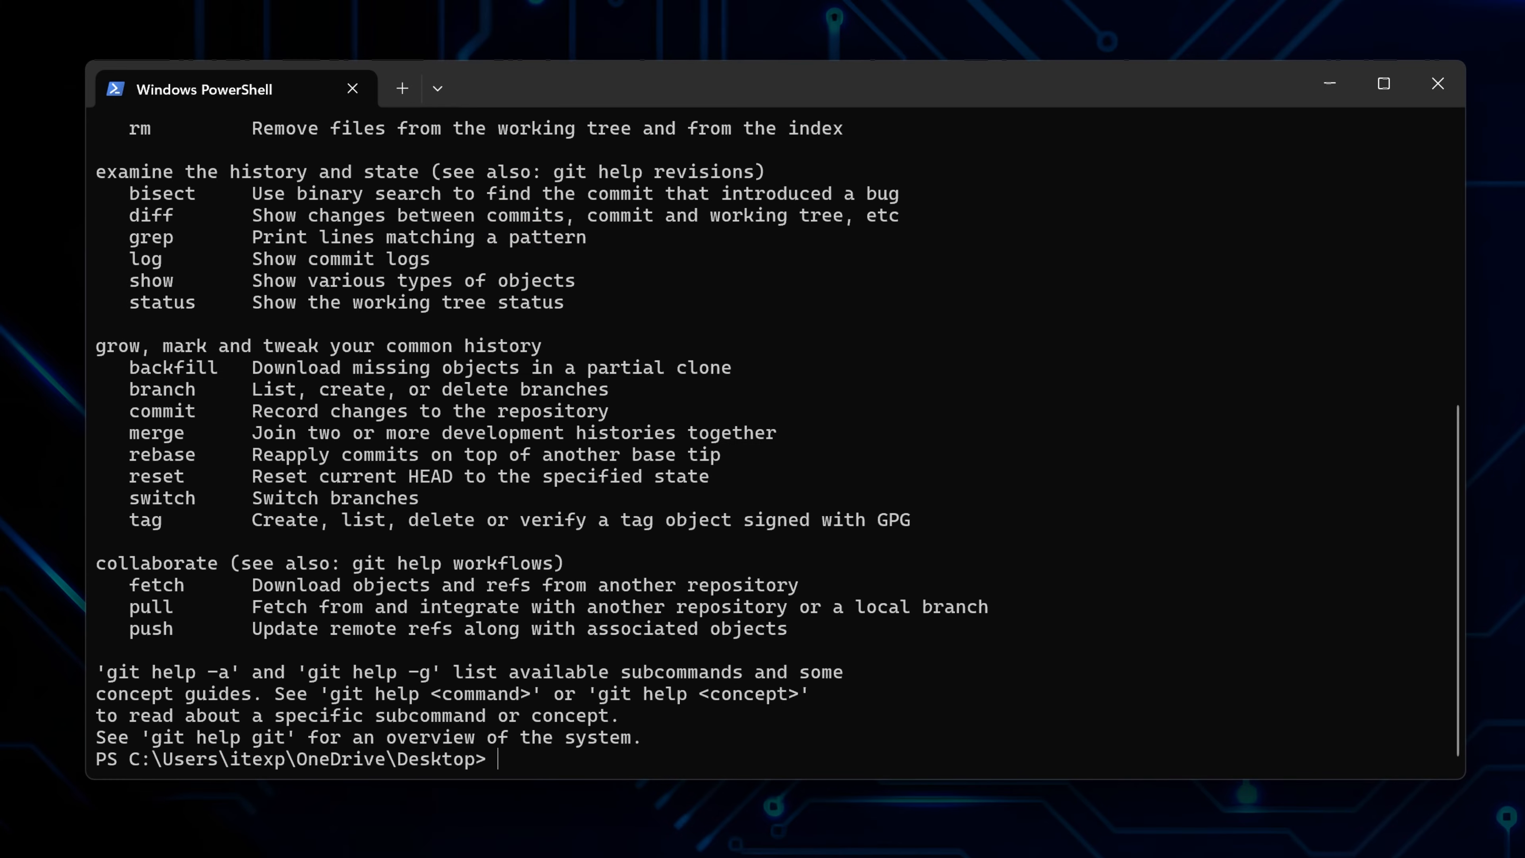
scroll(916, 597, up, 8)
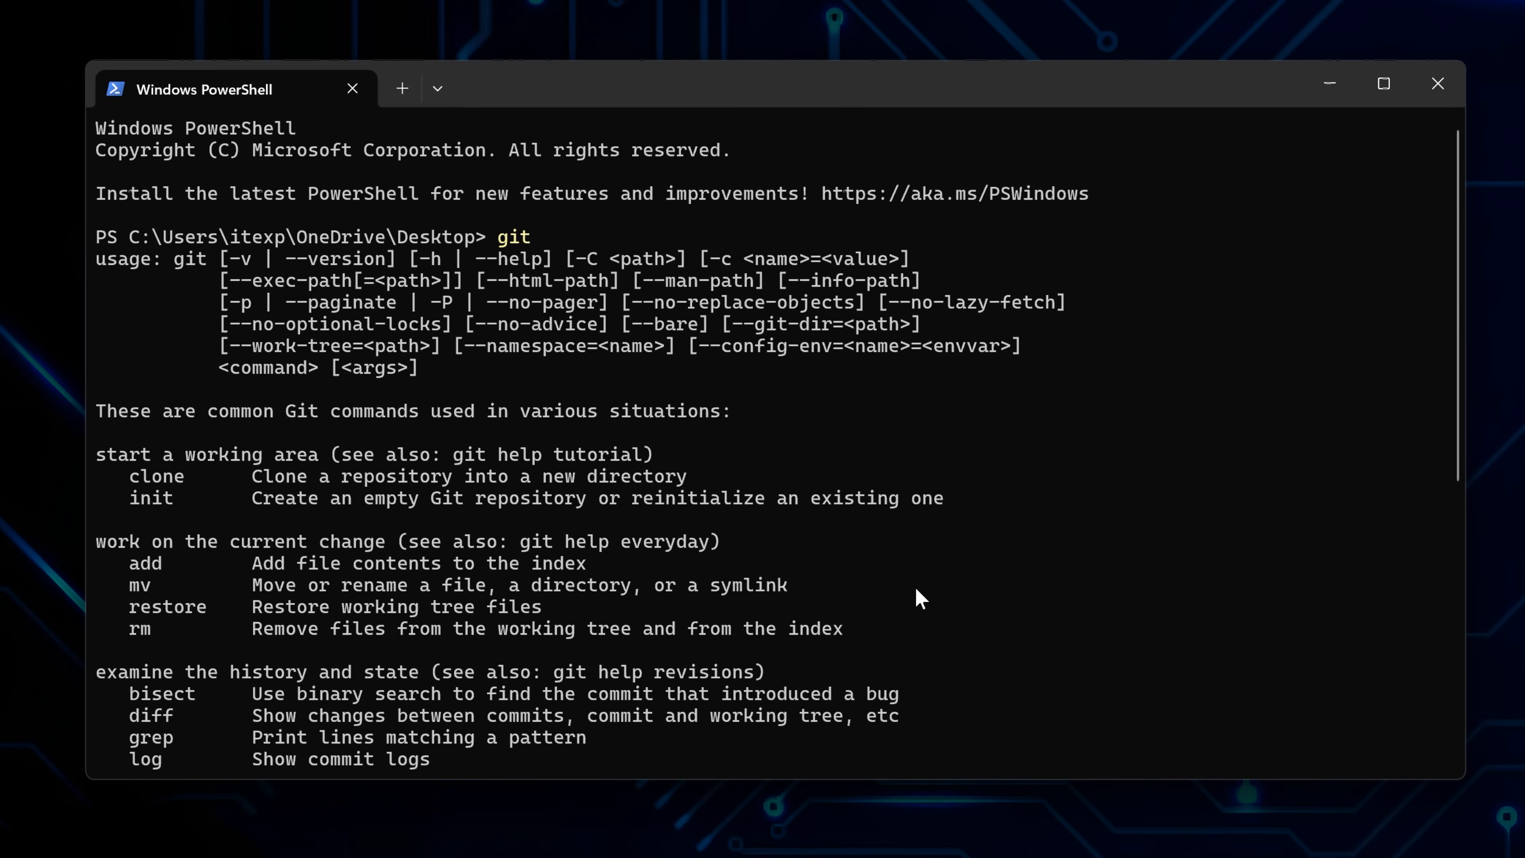
scroll(916, 597, down, 8)
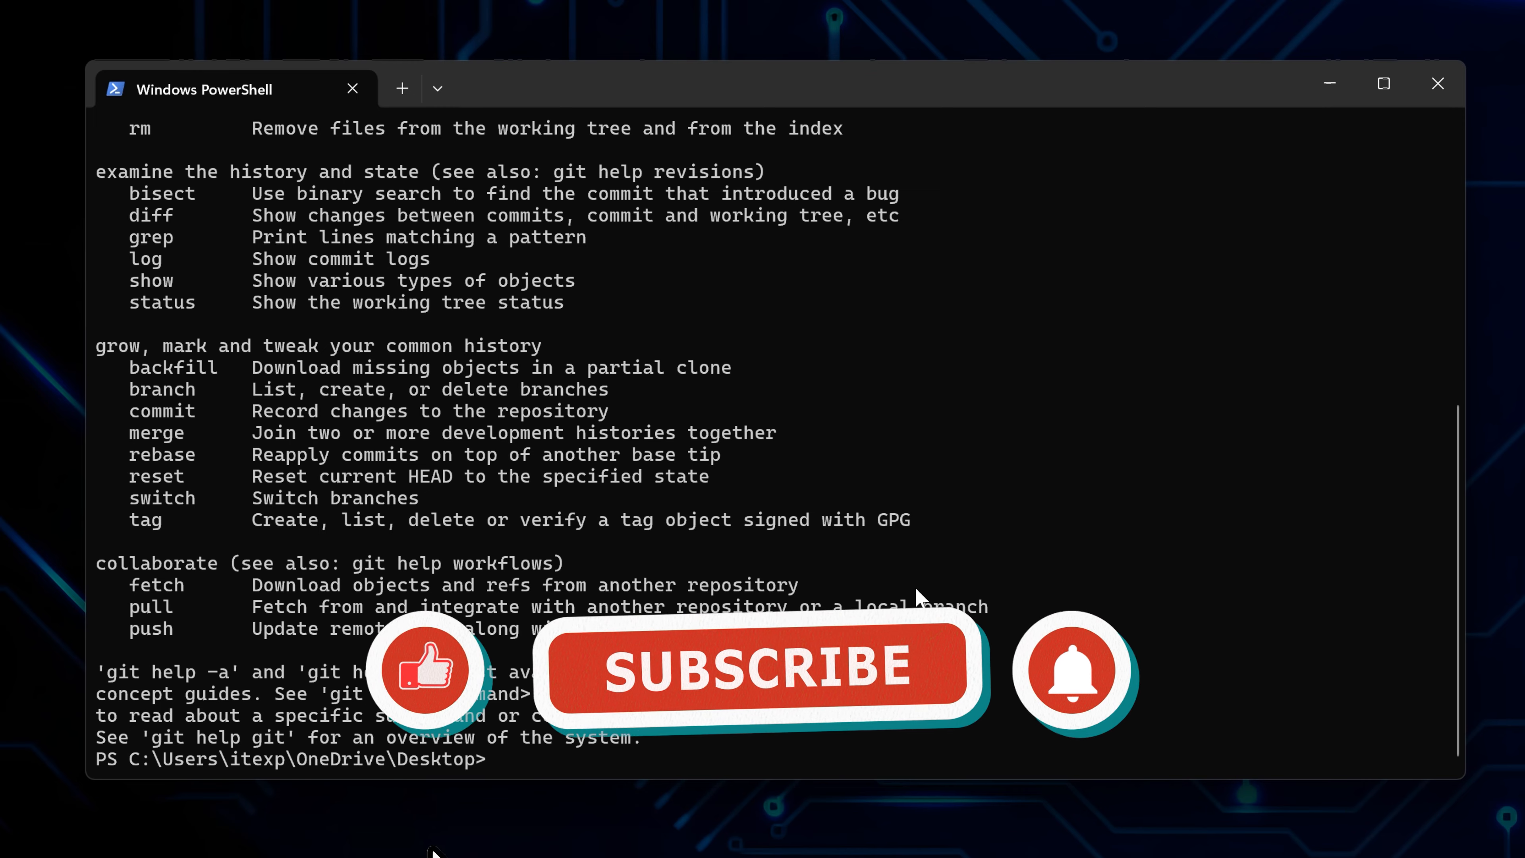